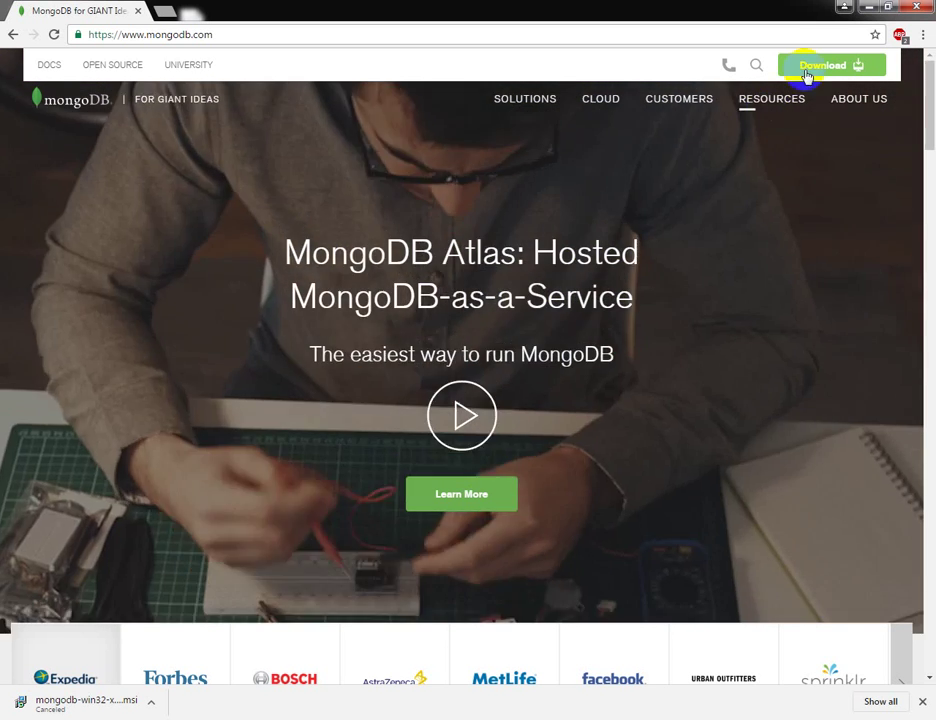
Open the MongoDB Download Center and view the Community Server installation package for Windows
{"action": "left_click", "coordinate": [808, 68]}
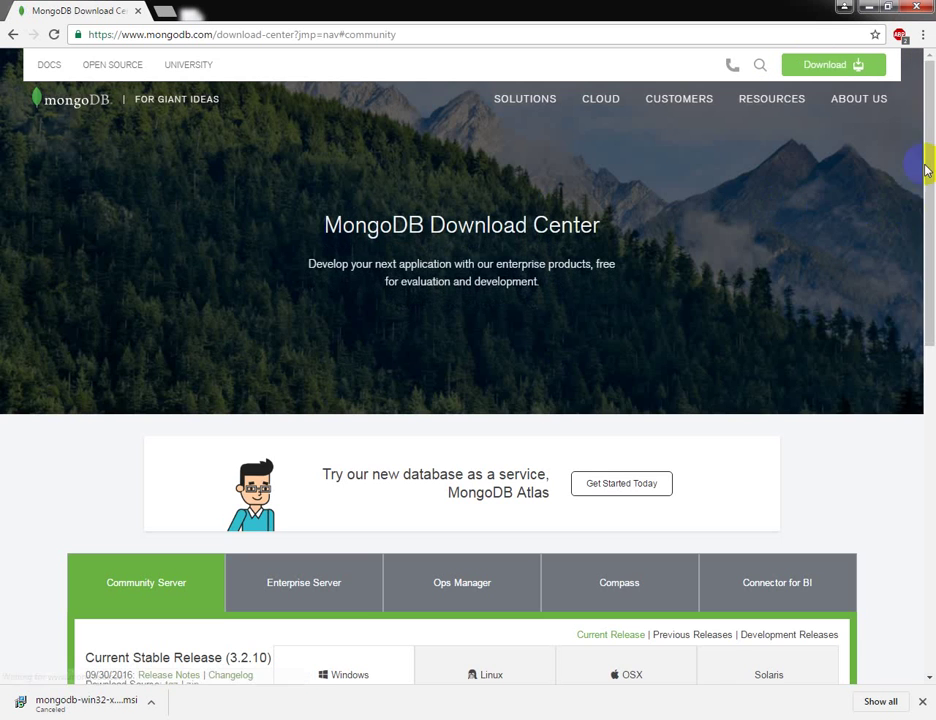
{"action": "left_click_drag", "start_coordinate": [923, 165], "coordinate": [928, 345]}
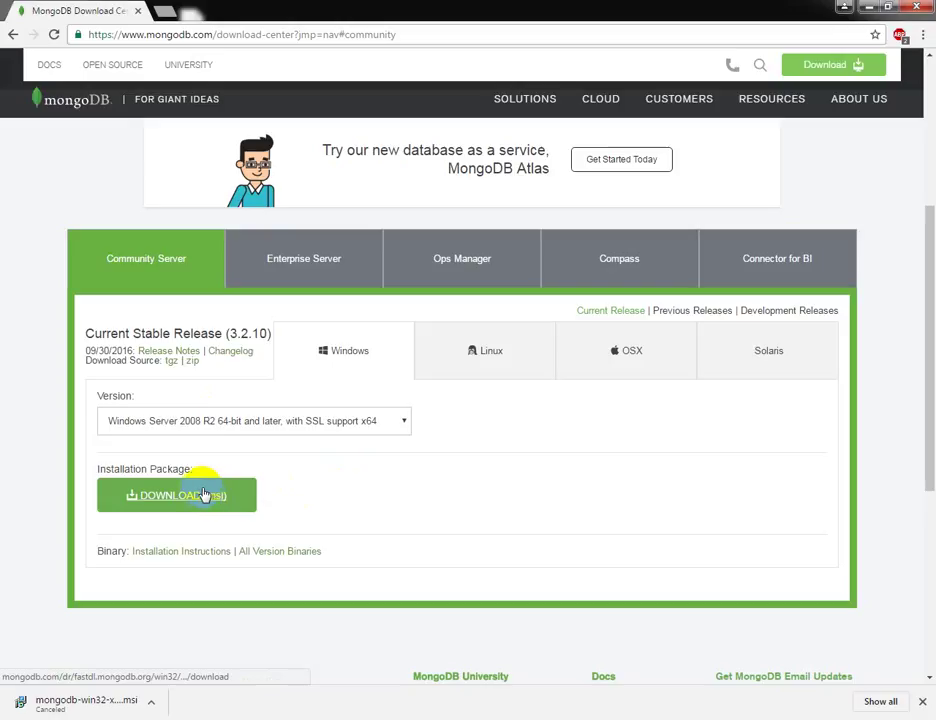
{"action": "left_click", "coordinate": [868, 10]}
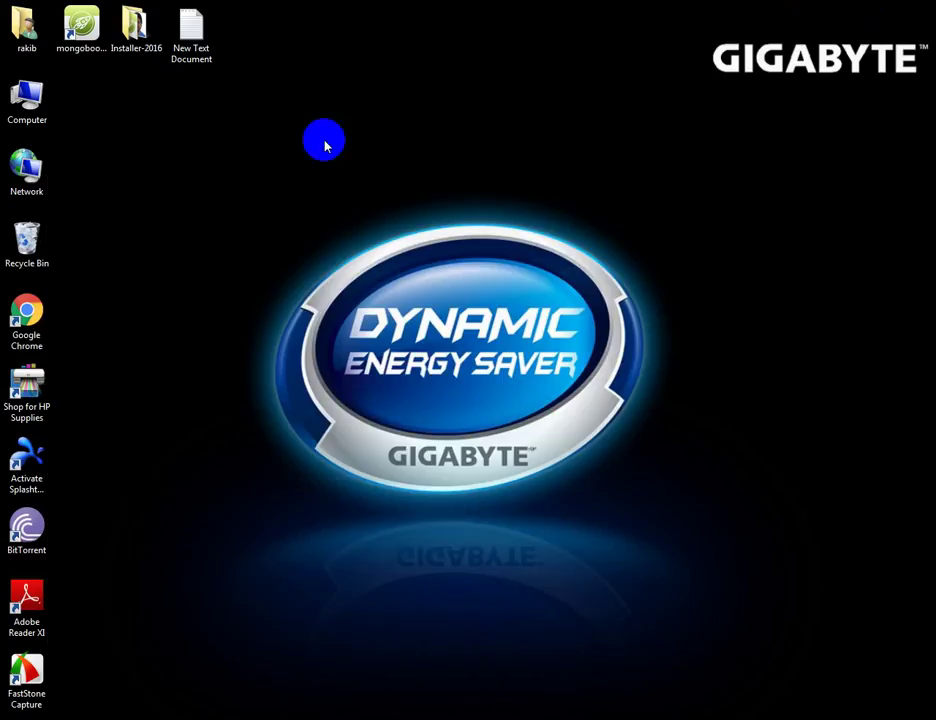
Launch the mongodb-win32-x86_64-2008plus-ssl-3.2.9-signed installer from the Installer-2016 folder on the desktop and minimize the folder window
{"action": "left_click", "coordinate": [45, 104]}
{"action": "left_click", "coordinate": [128, 32]}
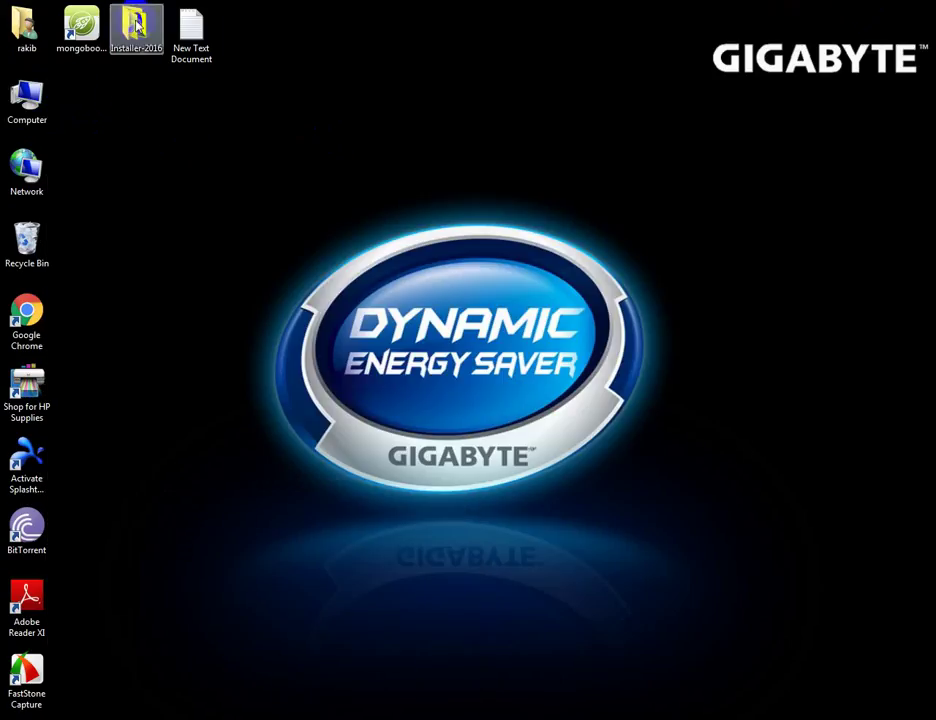
{"action": "double_click", "coordinate": [136, 26]}
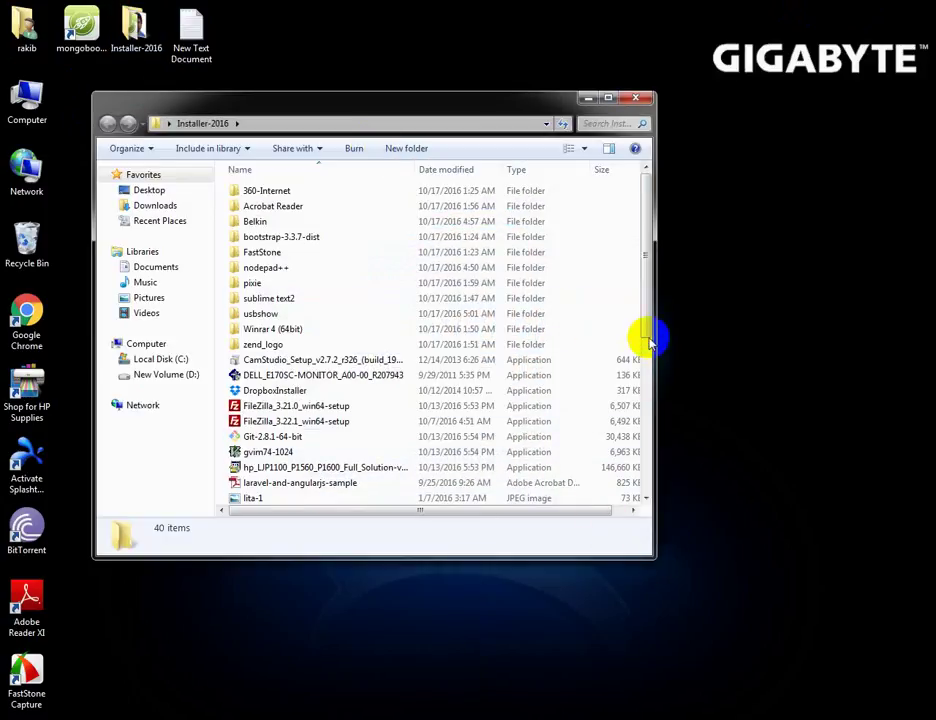
{"action": "left_click_drag", "start_coordinate": [643, 323], "coordinate": [638, 410]}
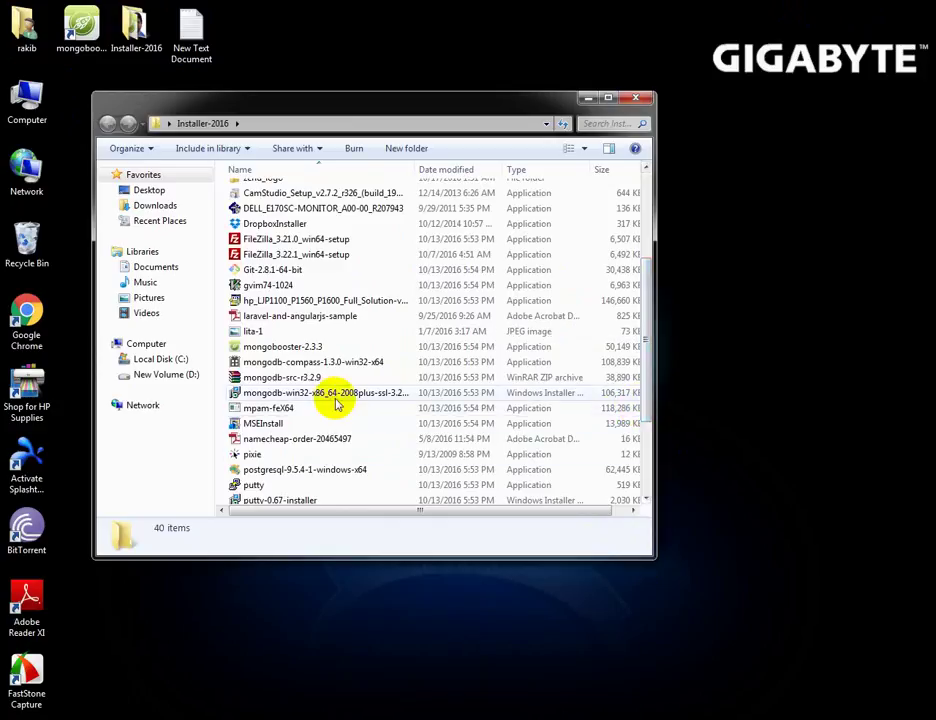
{"action": "mouse_move", "coordinate": [313, 401]}
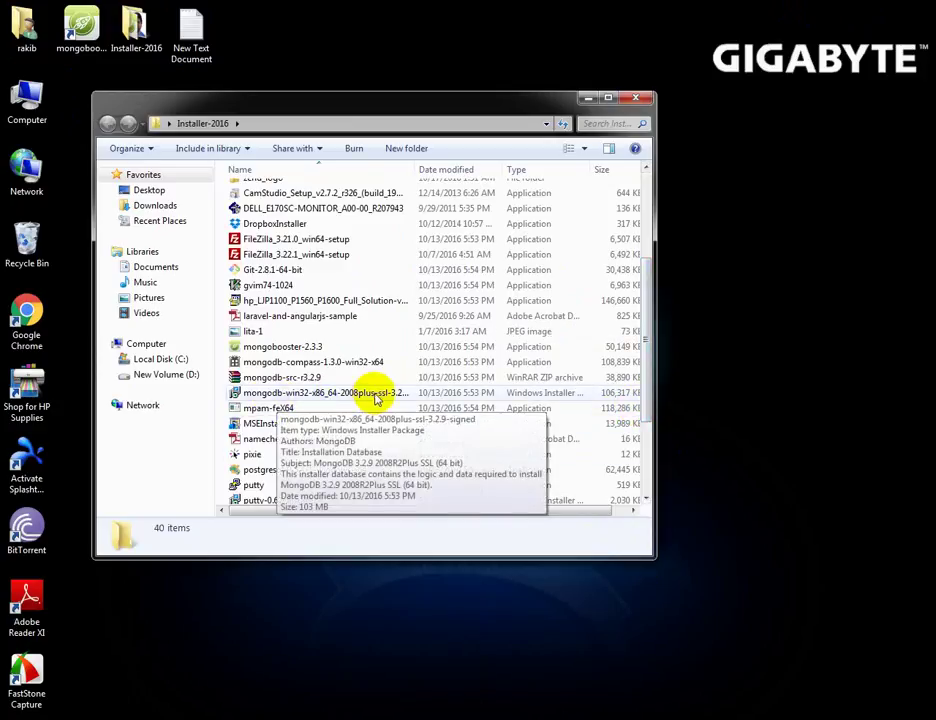
{"action": "right_click", "coordinate": [376, 396]}
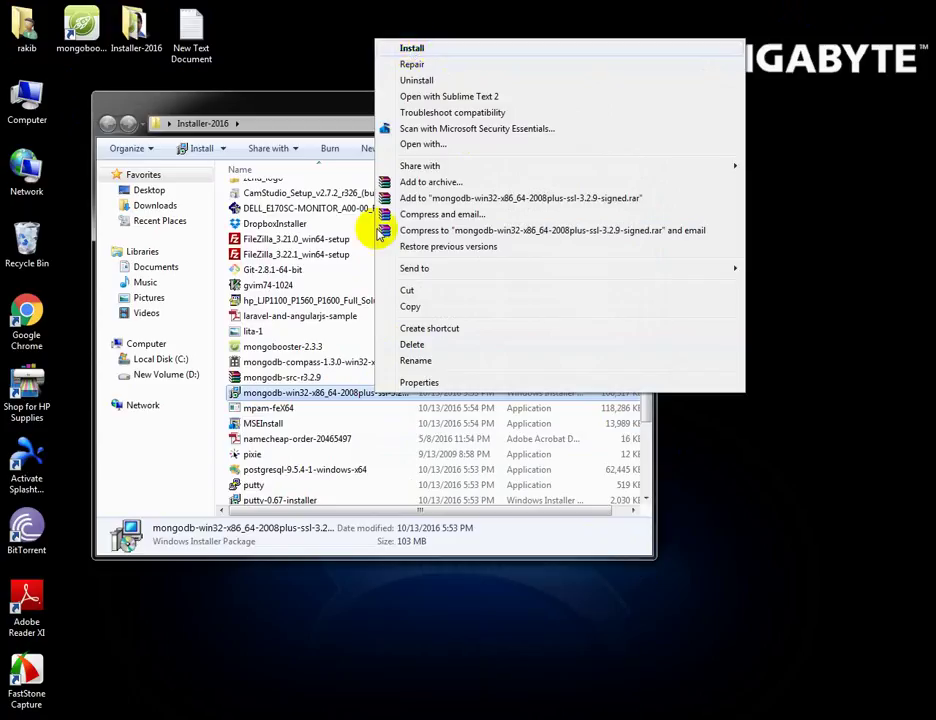
{"action": "right_click", "coordinate": [310, 396]}
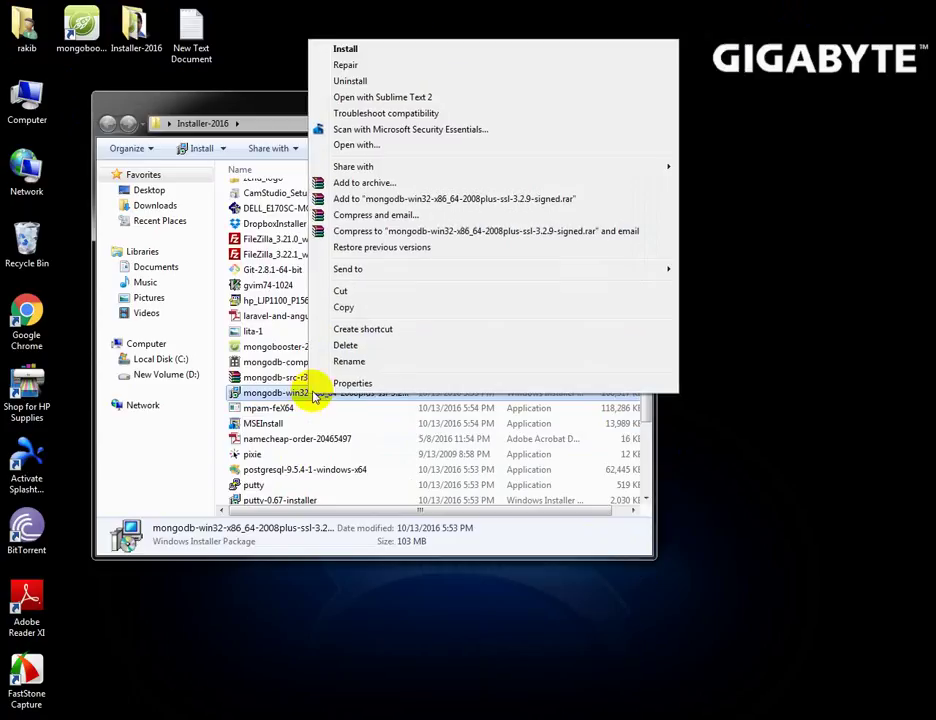
{"action": "left_click", "coordinate": [346, 49]}
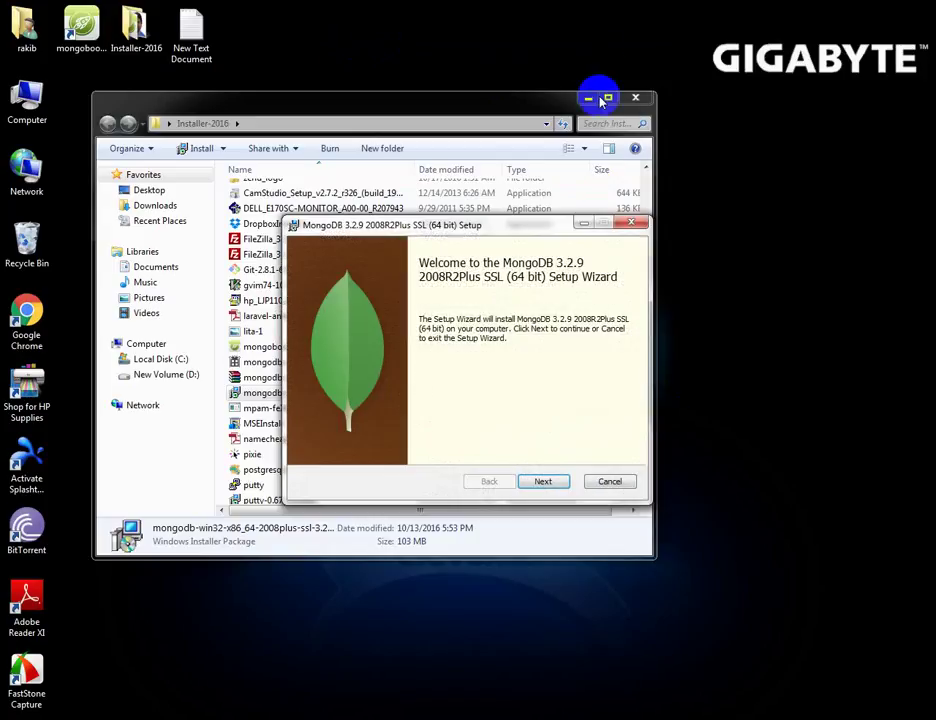
{"action": "left_click", "coordinate": [590, 97]}
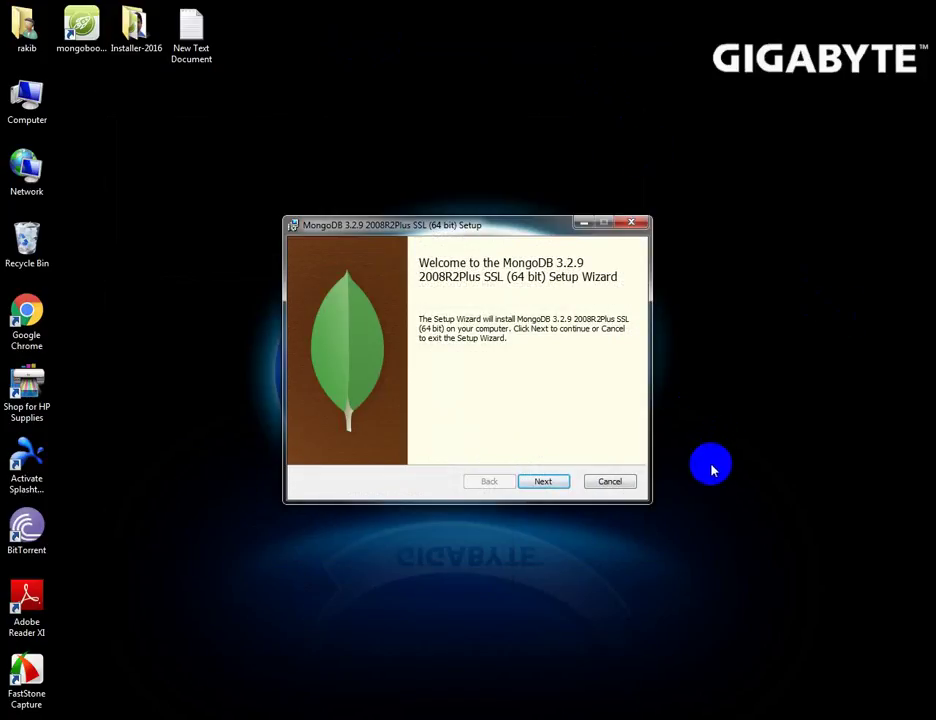
Review and accept the license agreement in the MongoDB 3.2.9 setup wizard, continuing to the setup type choice
{"action": "left_click", "coordinate": [548, 482]}
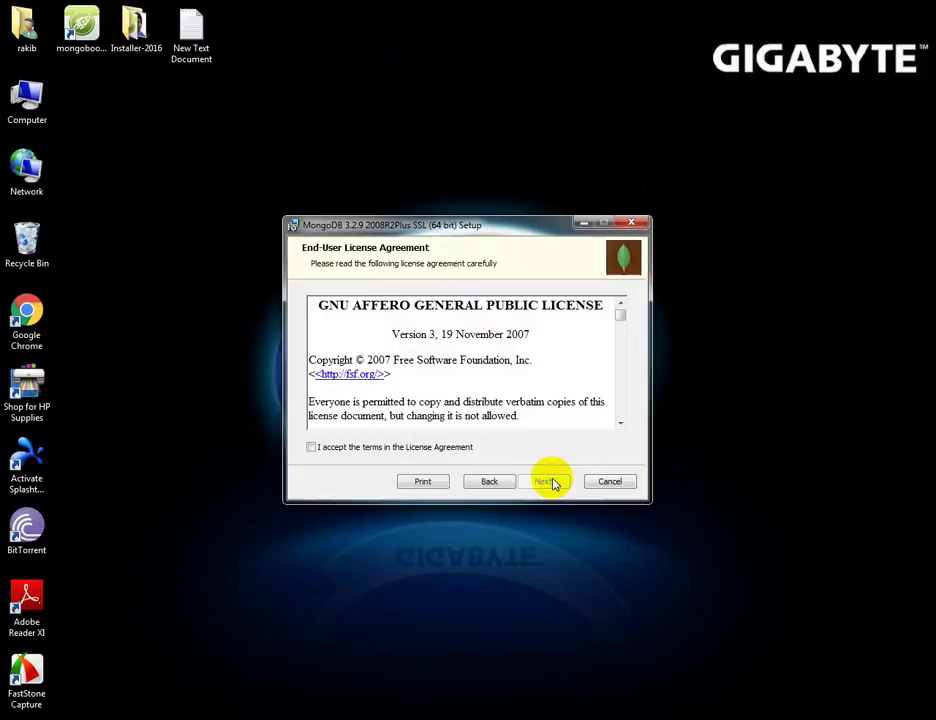
{"action": "left_click", "coordinate": [620, 316]}
{"action": "left_click_drag", "start_coordinate": [620, 316], "coordinate": [620, 415]}
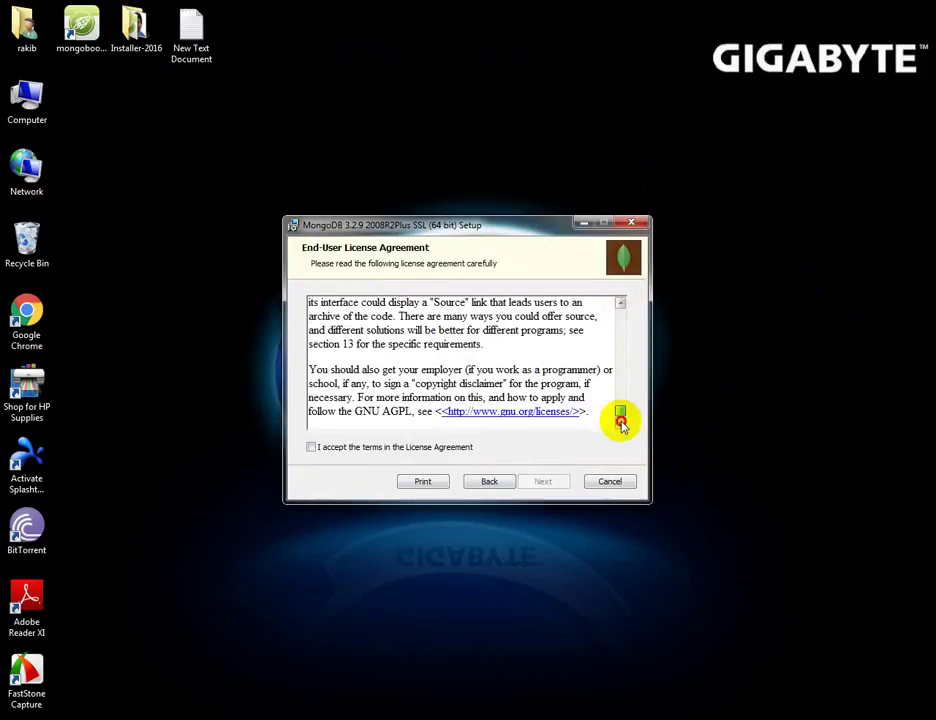
{"action": "left_click", "coordinate": [311, 447]}
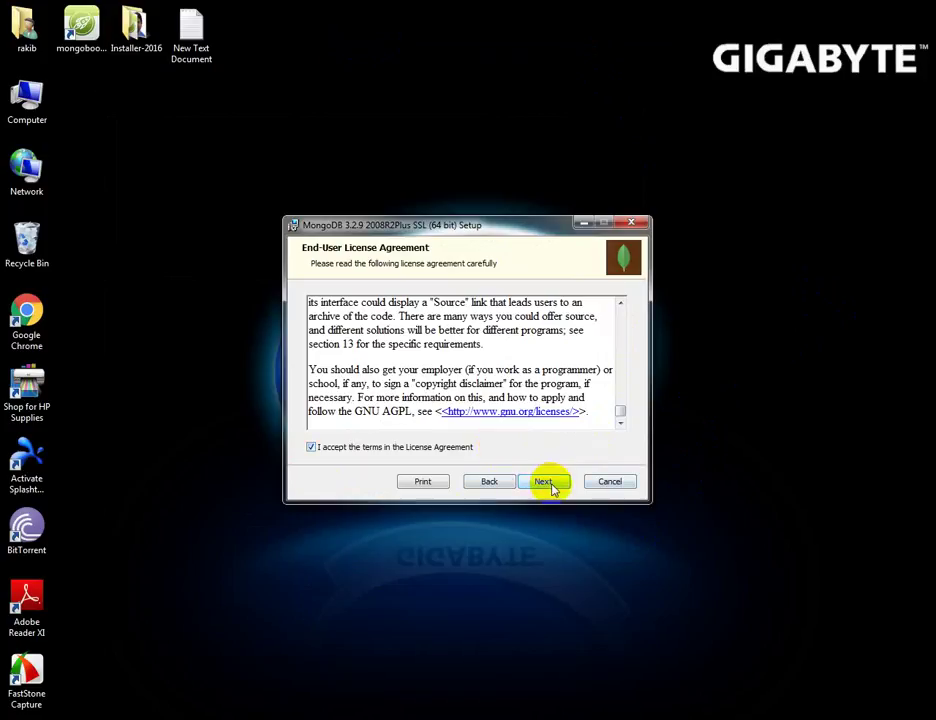
{"action": "left_click", "coordinate": [545, 482]}
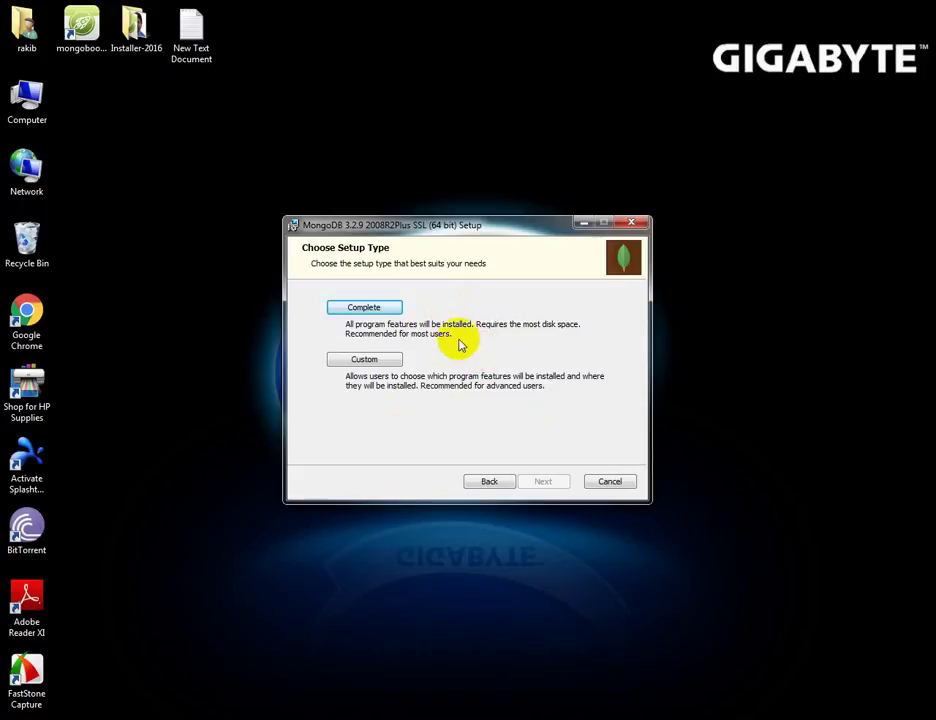
Install MongoDB 3.2.9 with the Complete setup type and finish the wizard
{"action": "left_click", "coordinate": [386, 312]}
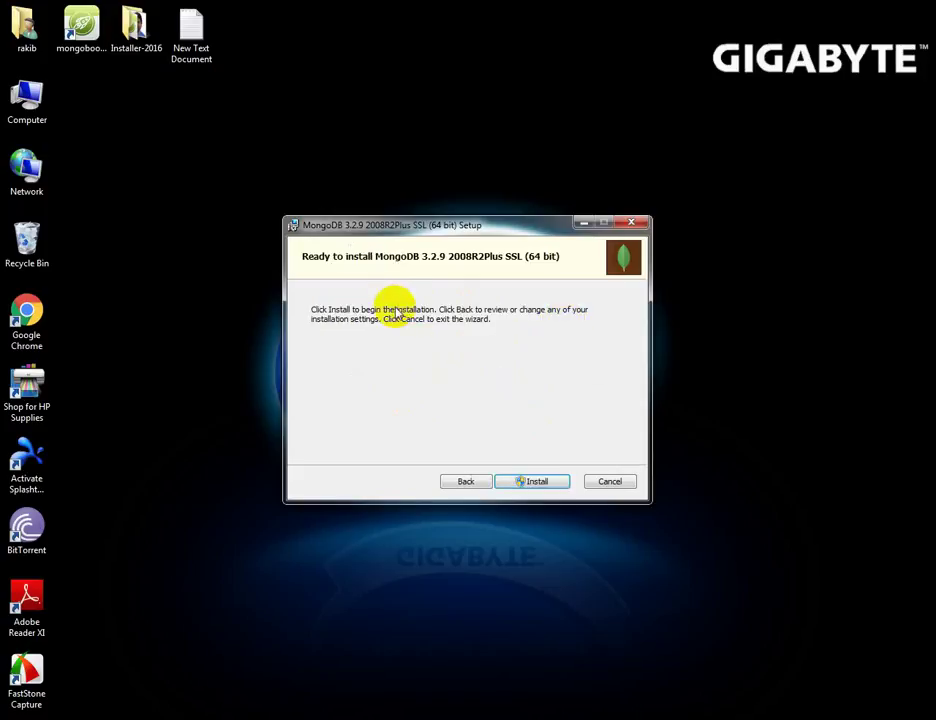
{"action": "left_click", "coordinate": [537, 482]}
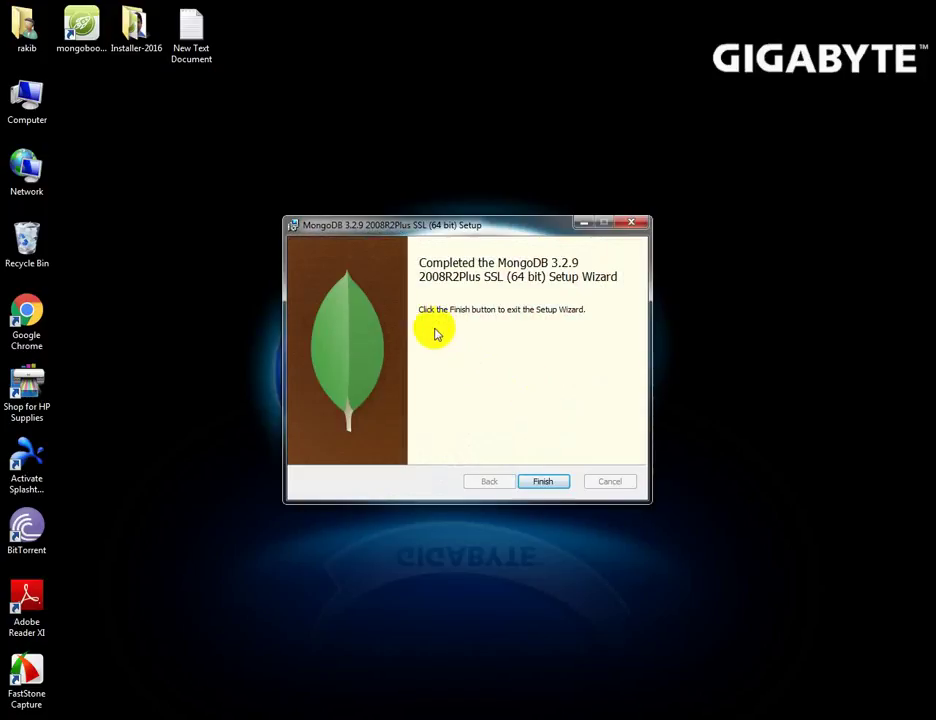
{"action": "left_click", "coordinate": [546, 481]}
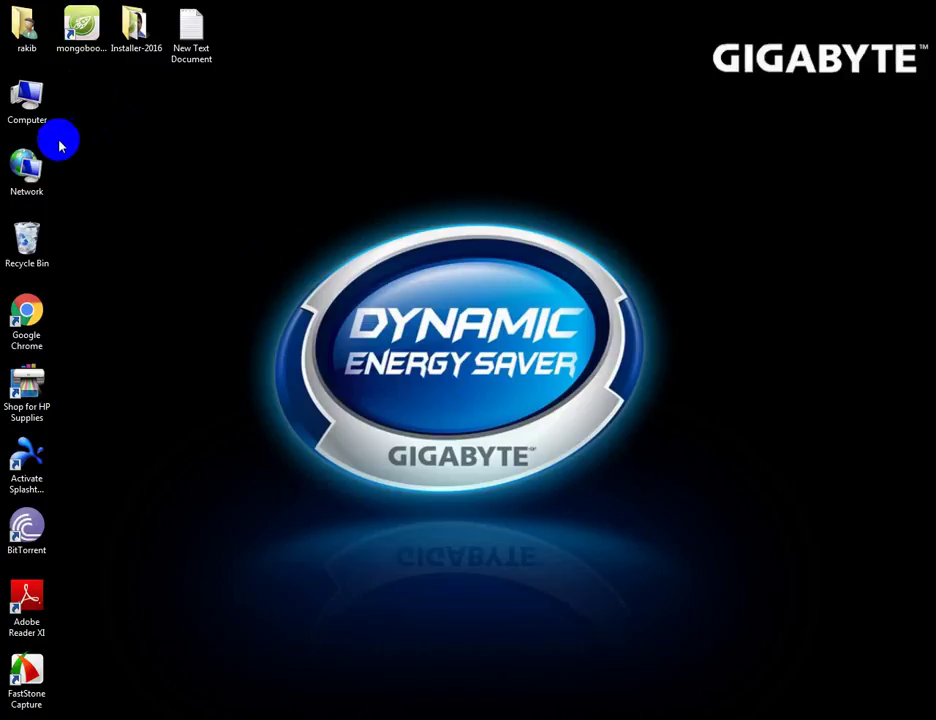
View the installed MongoDB programs in C:\Program Files\MongoDB\Server\3.2\bin
{"action": "double_click", "coordinate": [14, 113]}
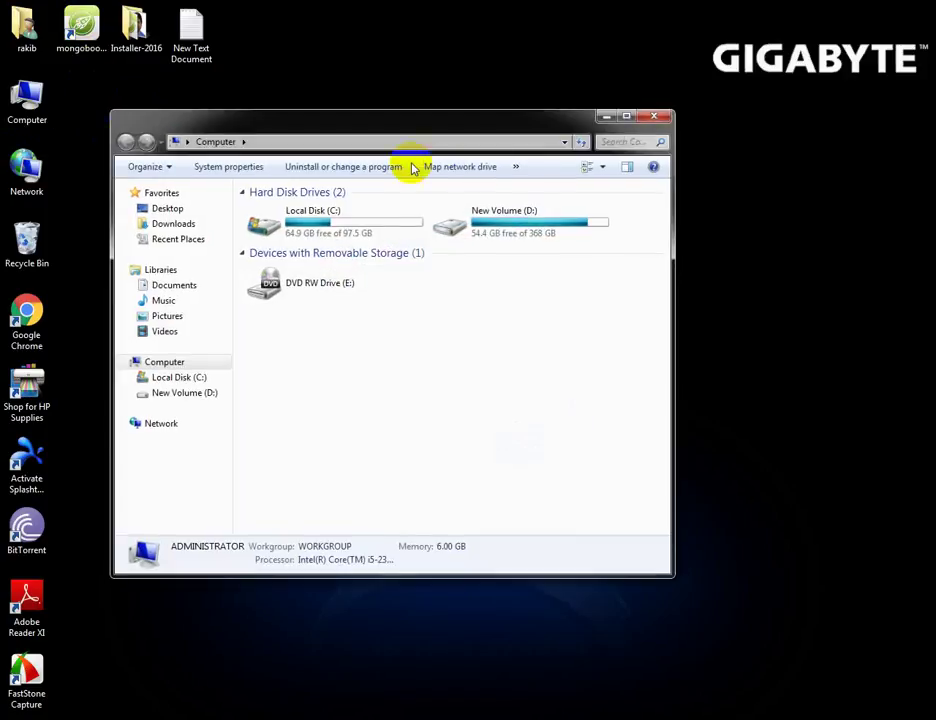
{"action": "double_click", "coordinate": [297, 214]}
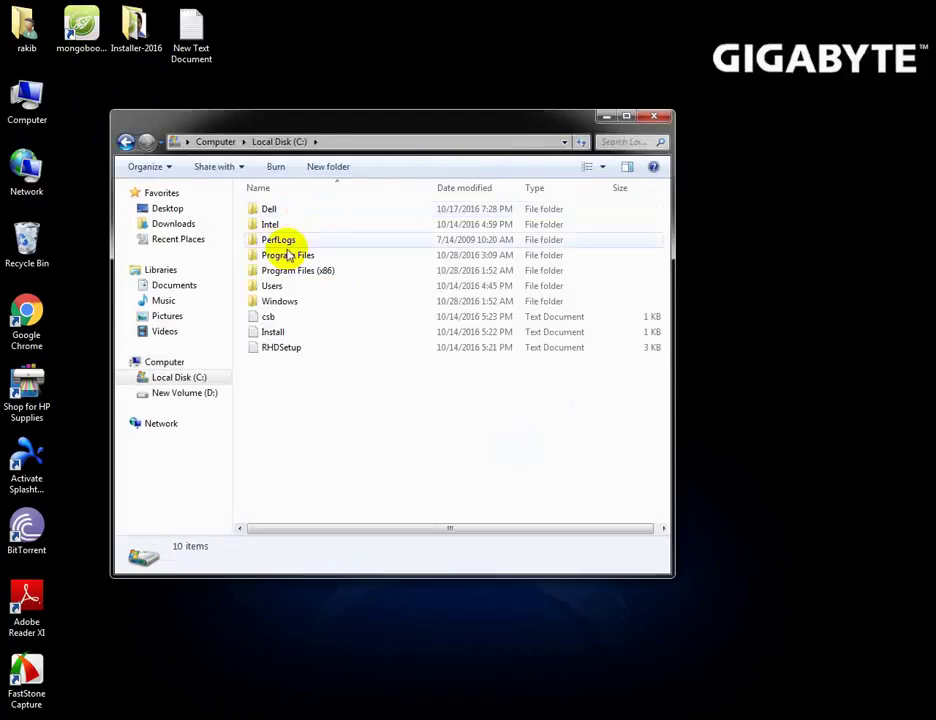
{"action": "double_click", "coordinate": [286, 255]}
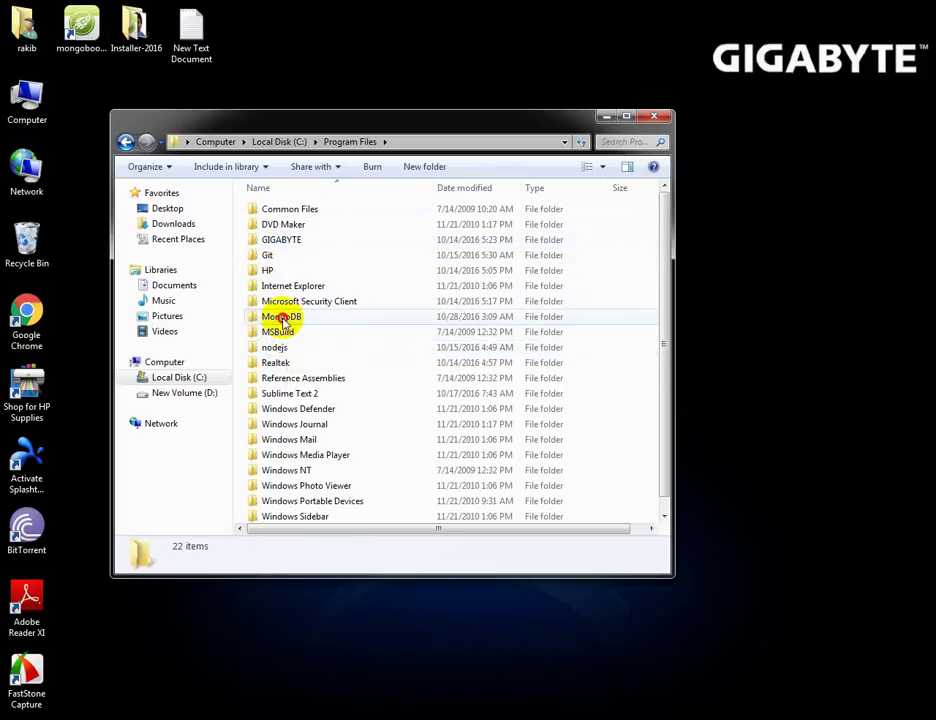
{"action": "double_click", "coordinate": [283, 318]}
{"action": "double_click", "coordinate": [265, 209]}
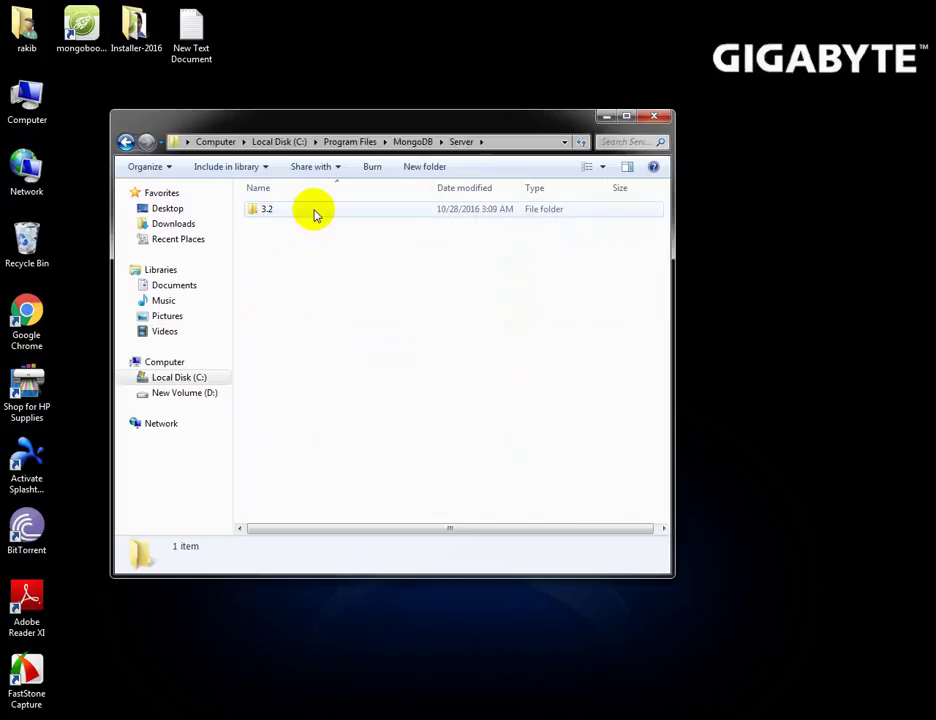
{"action": "double_click", "coordinate": [272, 210]}
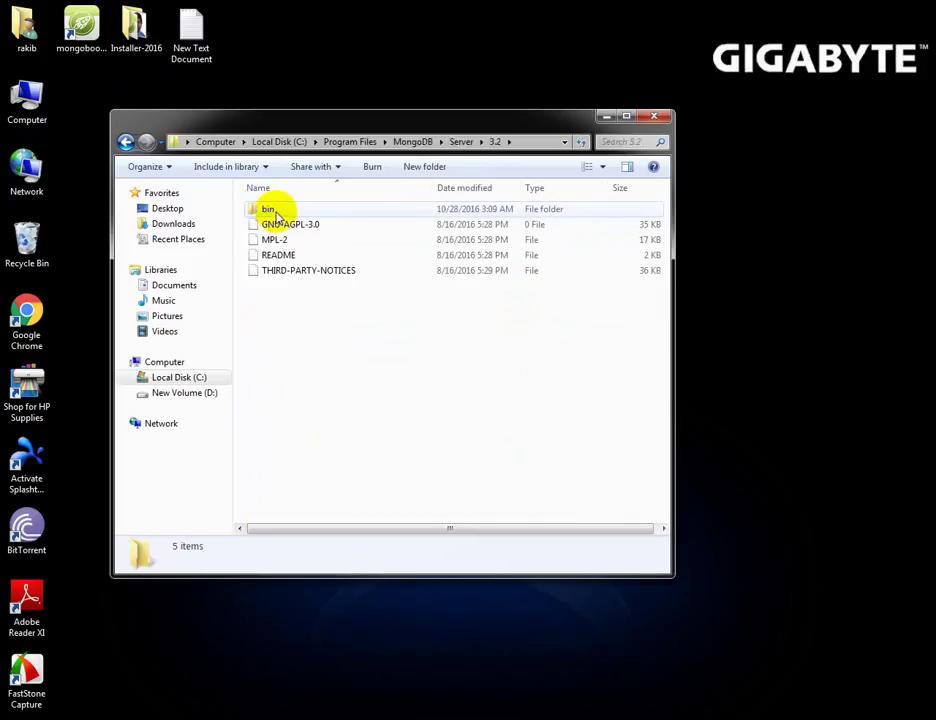
{"action": "double_click", "coordinate": [268, 210]}
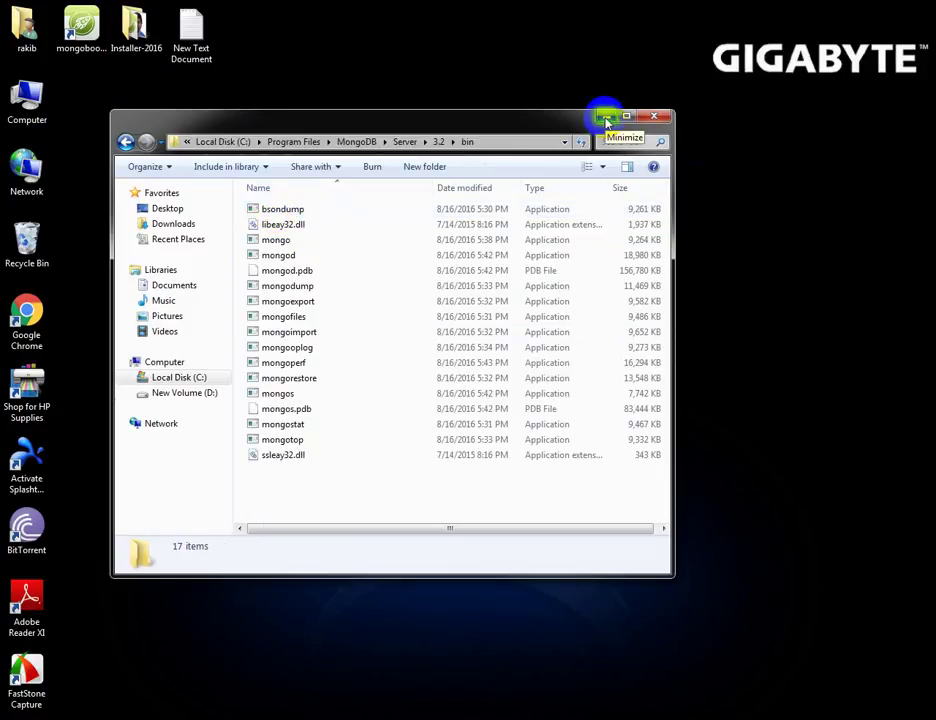
Go back to the root of Local Disk (C:) and create a folder named data there
{"action": "left_click", "coordinate": [125, 142]}
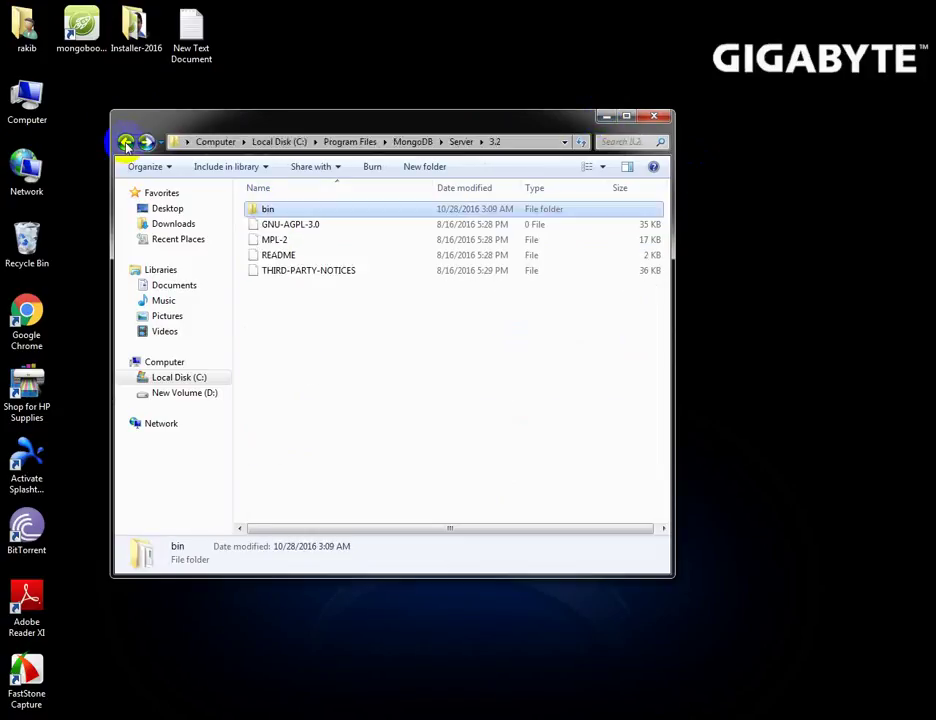
{"action": "left_click", "coordinate": [125, 142]}
{"action": "left_click", "coordinate": [125, 142]}
{"action": "left_click", "coordinate": [125, 142]}
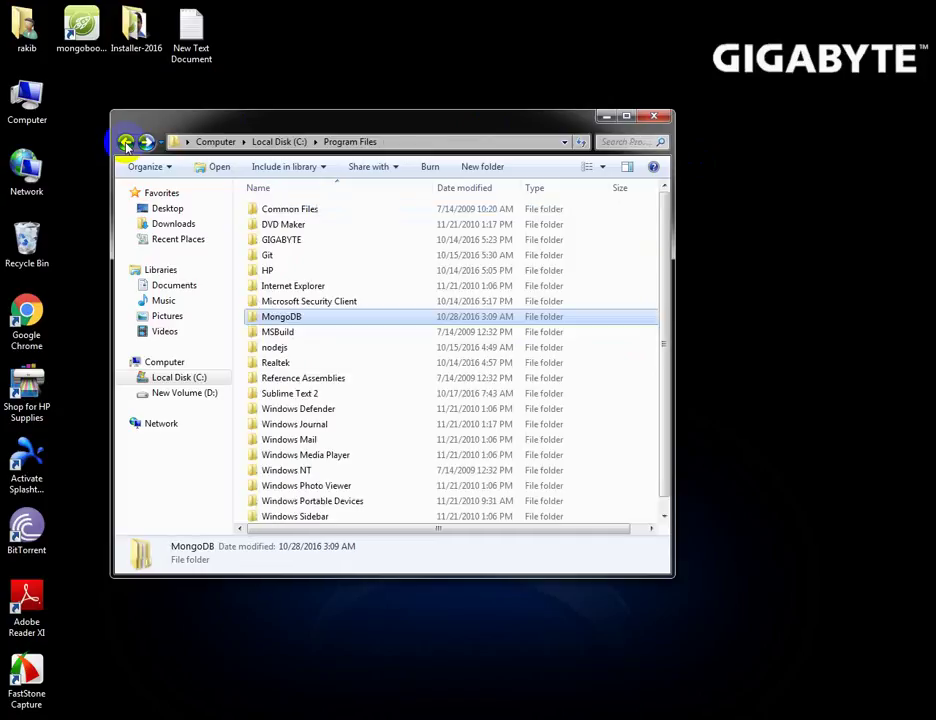
{"action": "left_click", "coordinate": [125, 142]}
{"action": "left_click", "coordinate": [125, 142]}
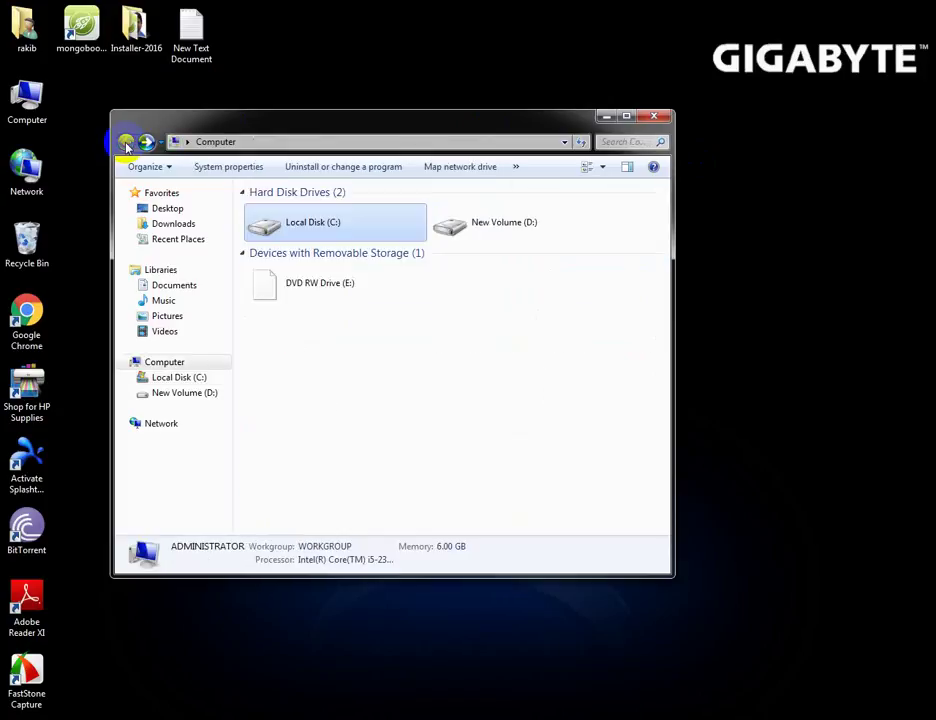
{"action": "double_click", "coordinate": [352, 233]}
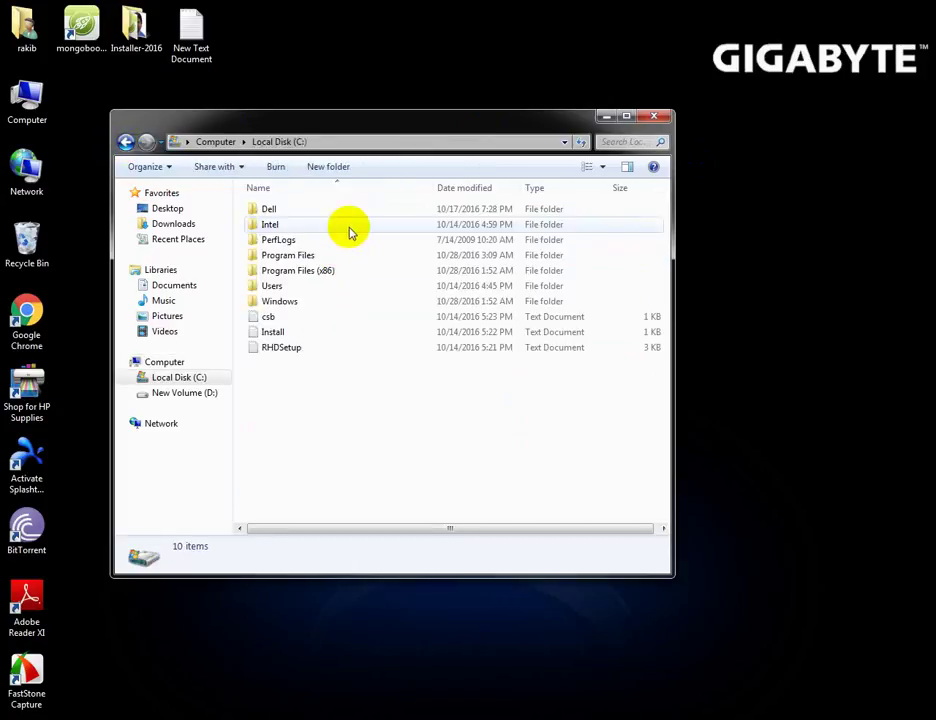
{"action": "right_click", "coordinate": [343, 414]}
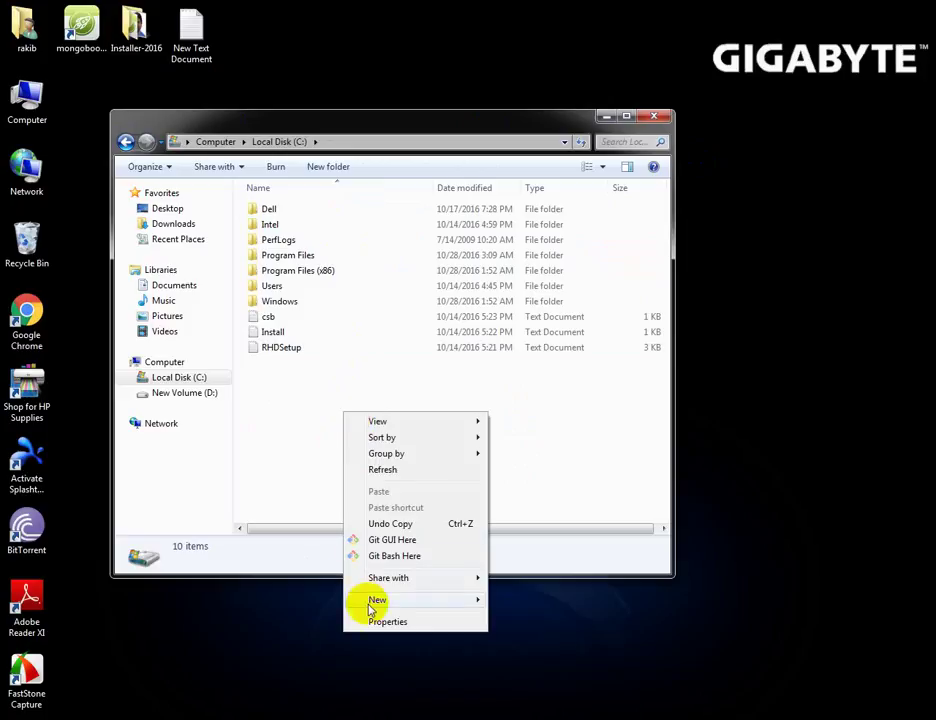
{"action": "mouse_move", "coordinate": [477, 603]}
{"action": "left_click", "coordinate": [510, 600]}
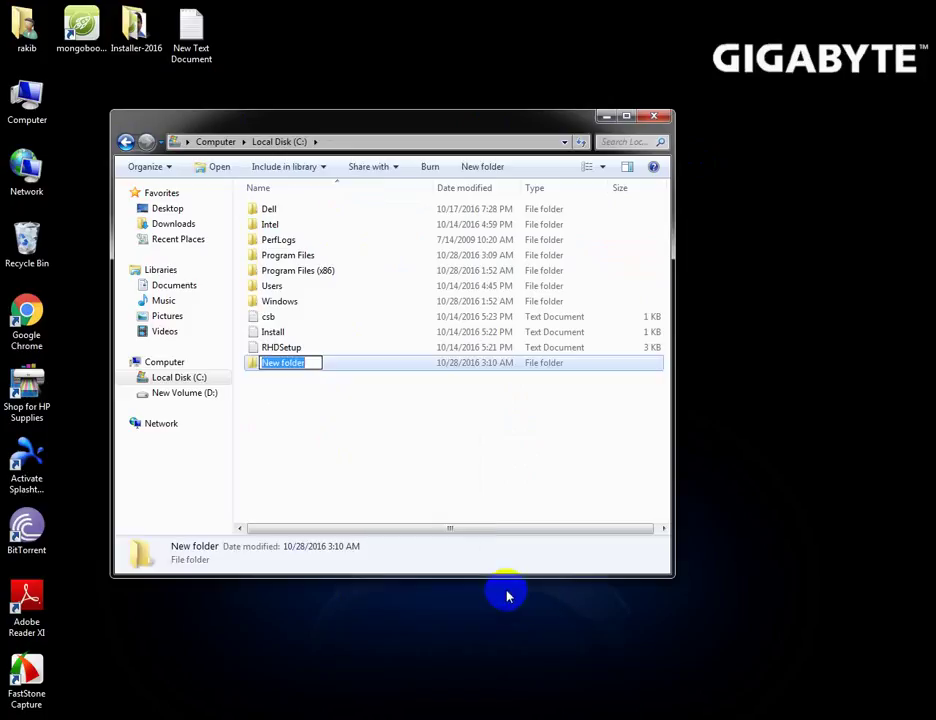
{"action": "type", "text": "data"}
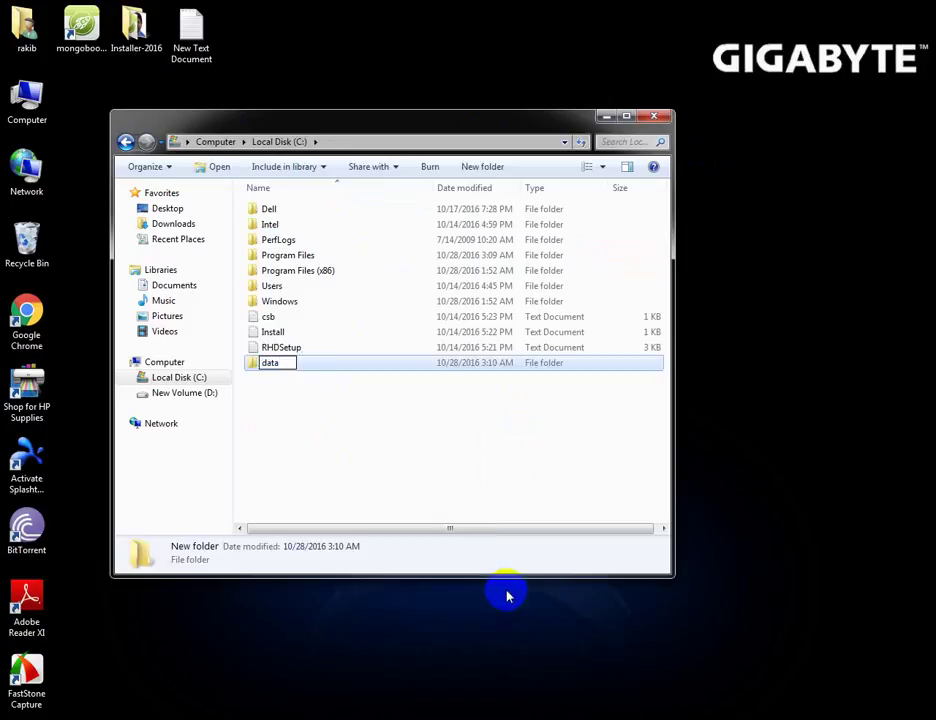
{"action": "key", "text": "Return"}
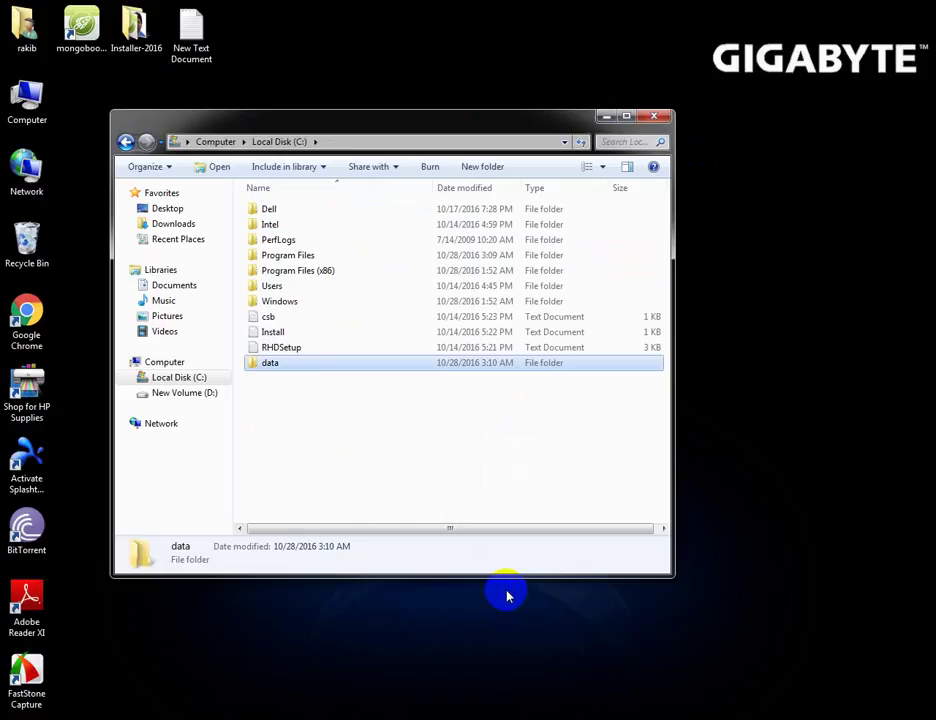
Open the data folder and create a folder named db inside it, minimizing the window when done
{"action": "key", "text": "Return"}
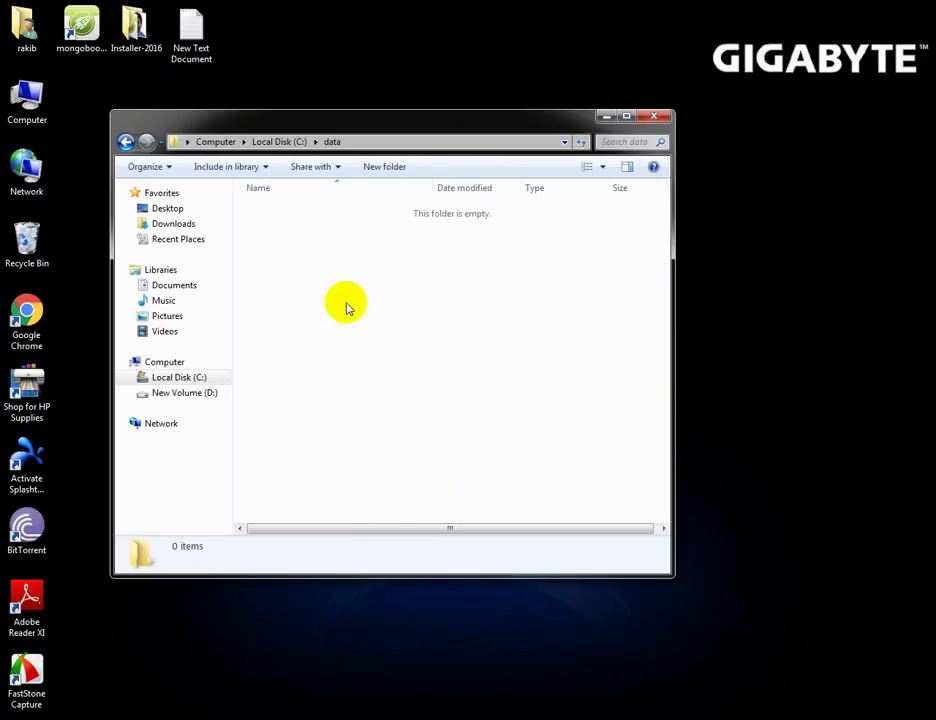
{"action": "left_click", "coordinate": [385, 167]}
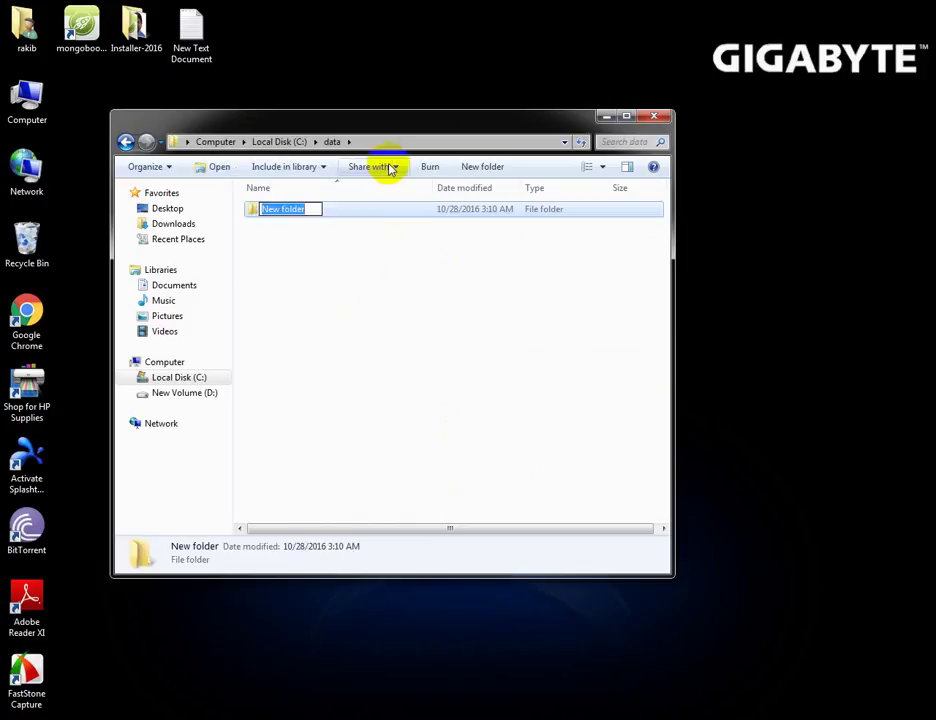
{"action": "type", "text": "db"}
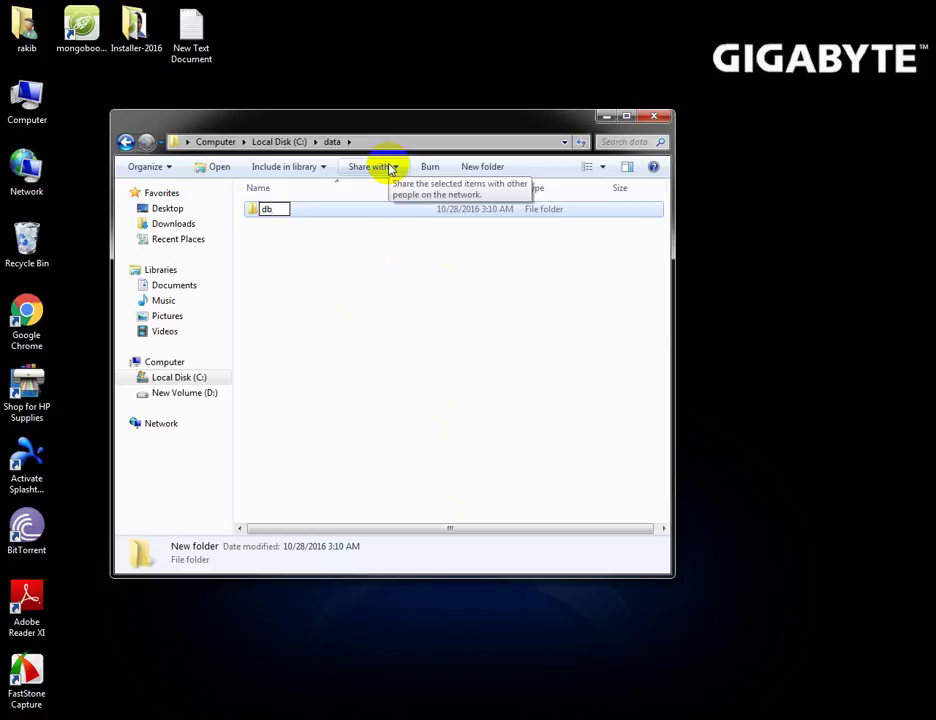
{"action": "key", "text": "Return"}
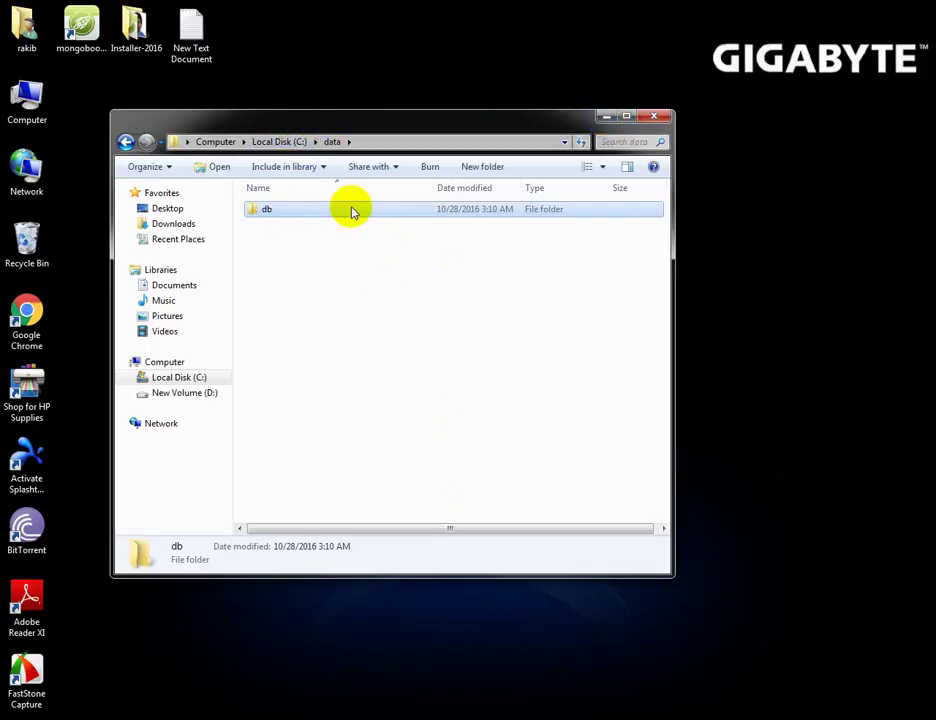
{"action": "left_click", "coordinate": [607, 118]}
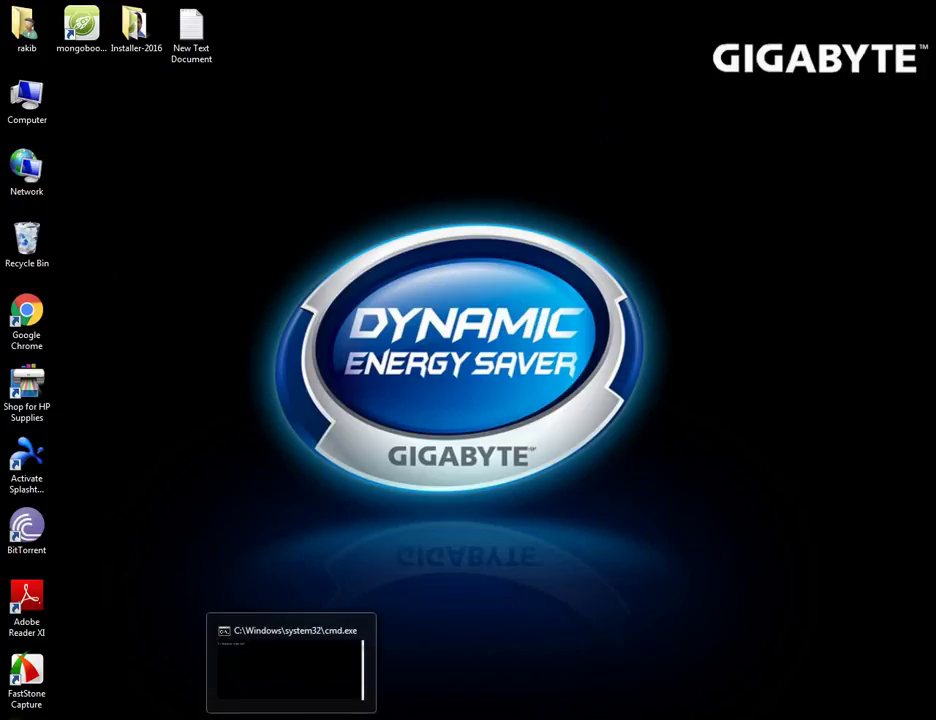
Run the mongo command in the open Command Prompt to try connecting to the database, and minimize the window
{"action": "left_click", "coordinate": [290, 718]}
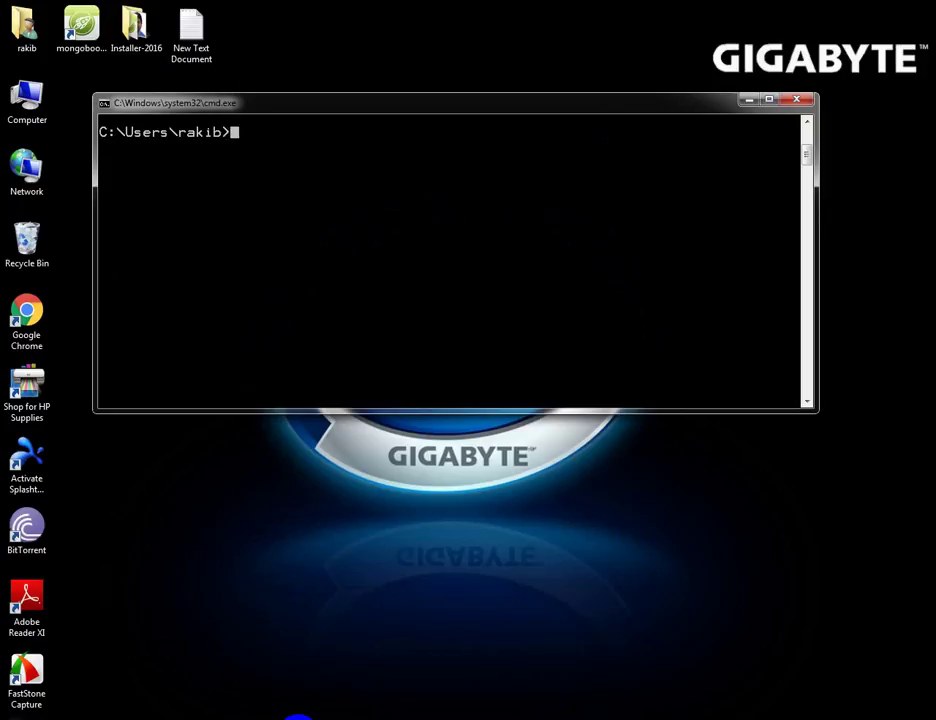
{"action": "type", "text": "mongo"}
{"action": "key", "text": "Return"}
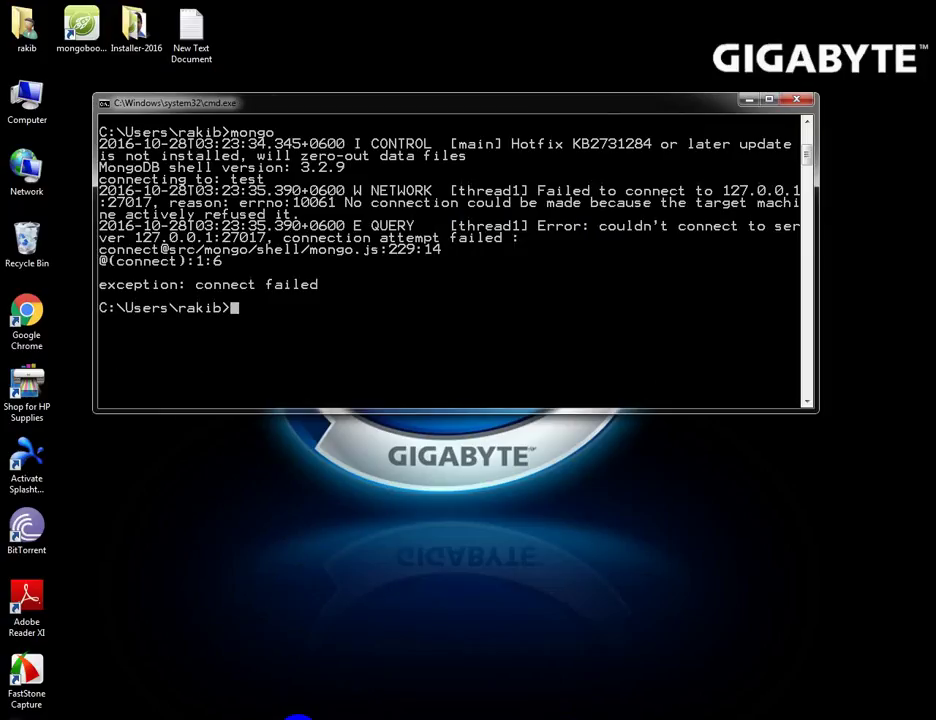
{"action": "left_click", "coordinate": [751, 101]}
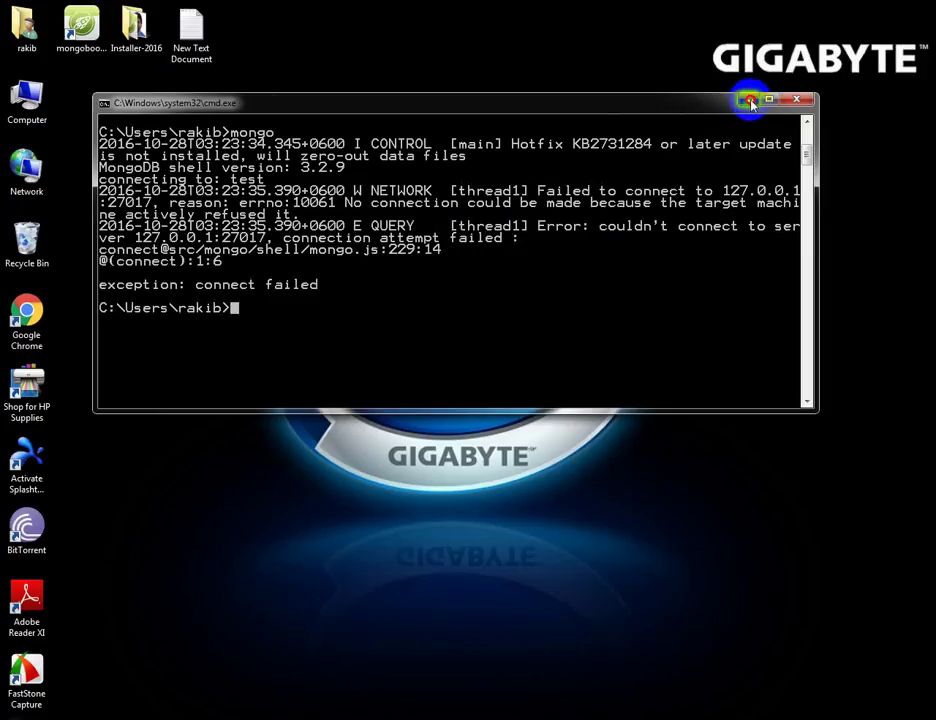
Browse from Local Disk (C:) to Program Files\MongoDB\Server\3.2\bin and copy the folder's full path
{"action": "right_click", "coordinate": [33, 117]}
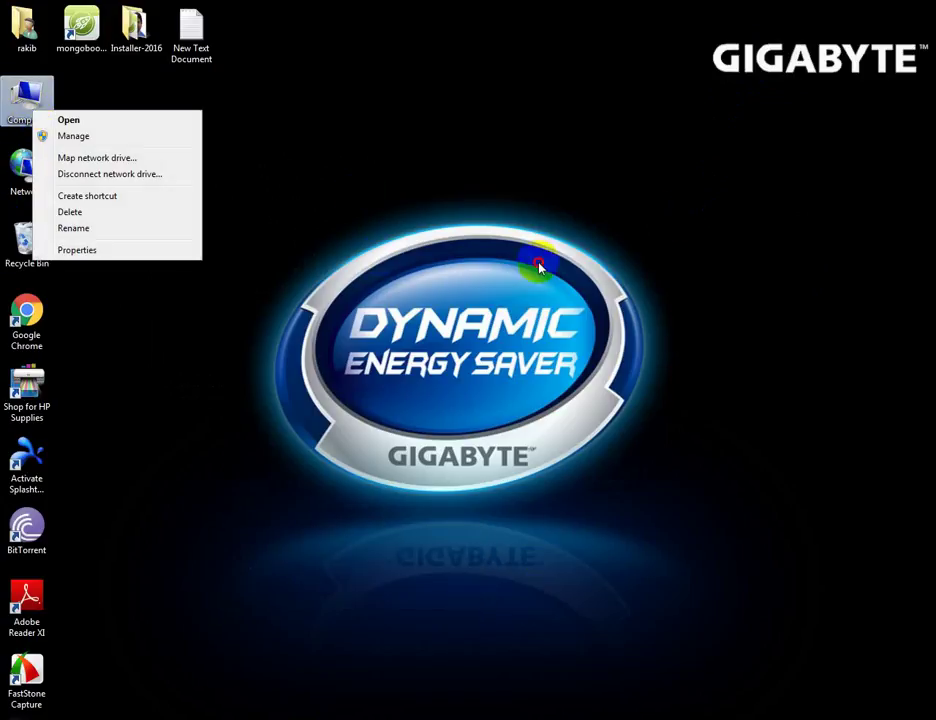
{"action": "left_click", "coordinate": [63, 157]}
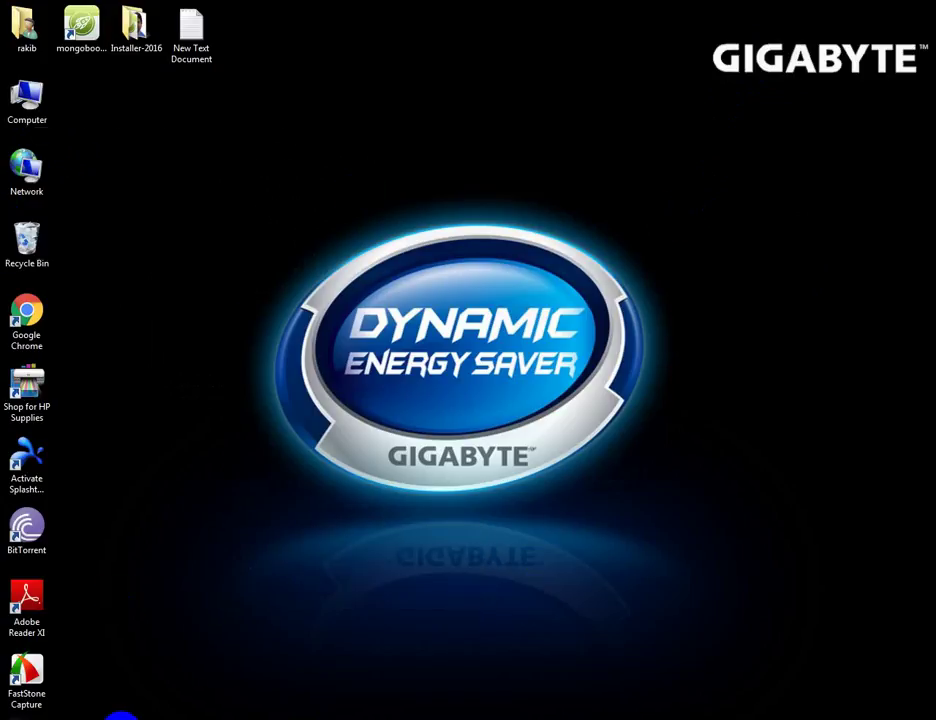
{"action": "mouse_move", "coordinate": [118, 716]}
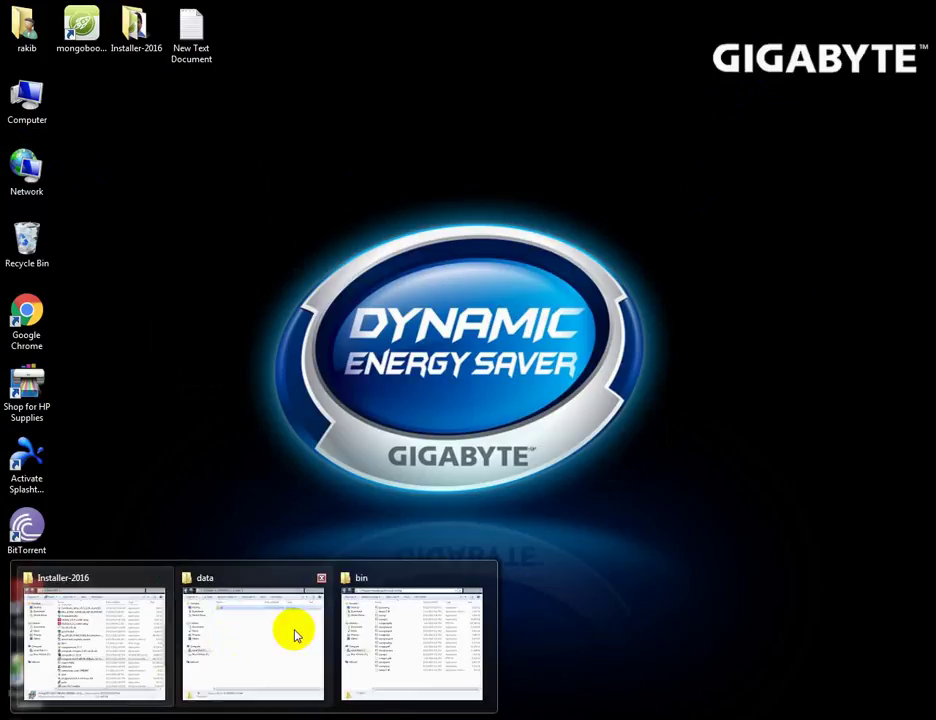
{"action": "left_click", "coordinate": [382, 585]}
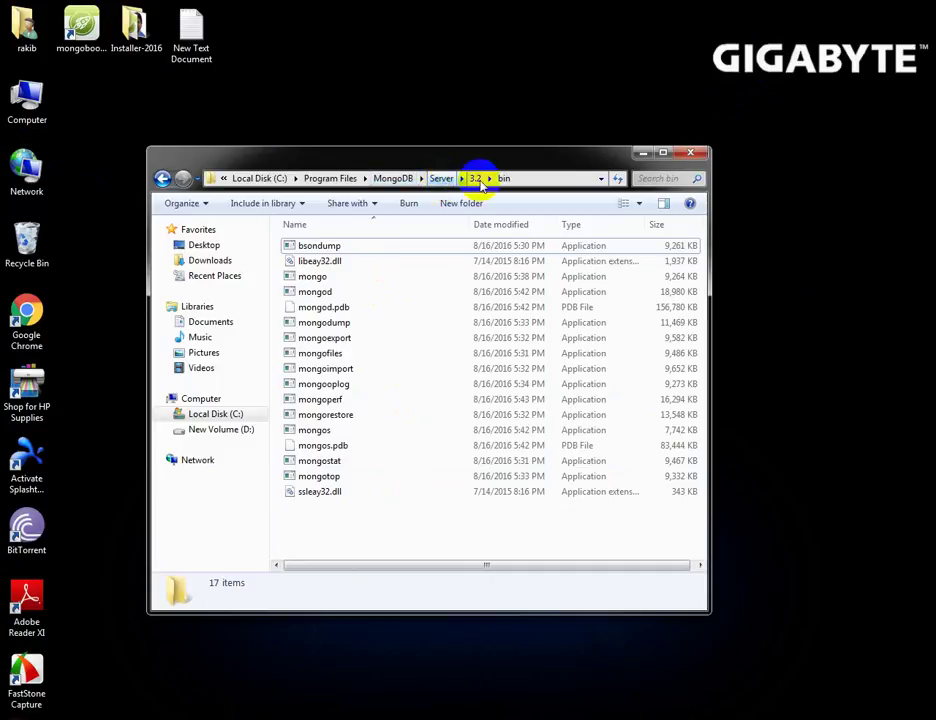
{"action": "left_click", "coordinate": [248, 178]}
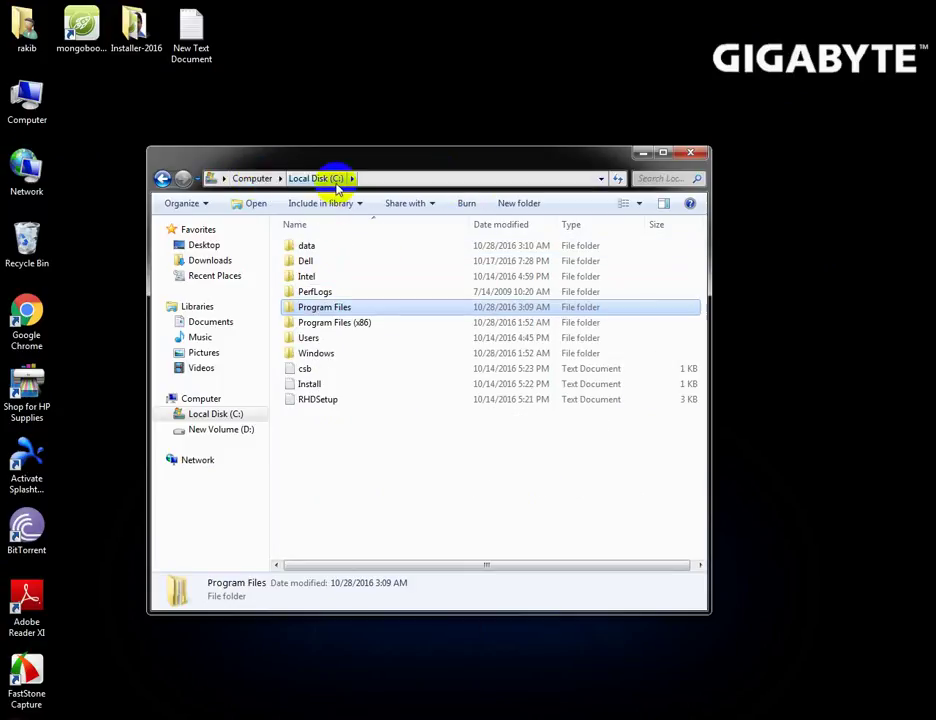
{"action": "double_click", "coordinate": [333, 308]}
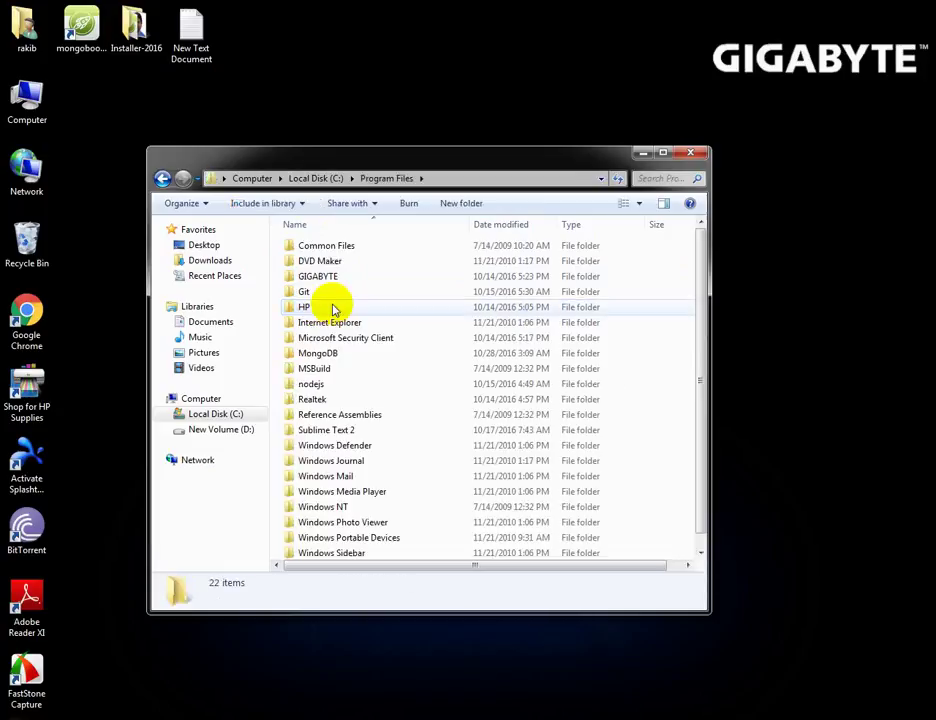
{"action": "double_click", "coordinate": [318, 354]}
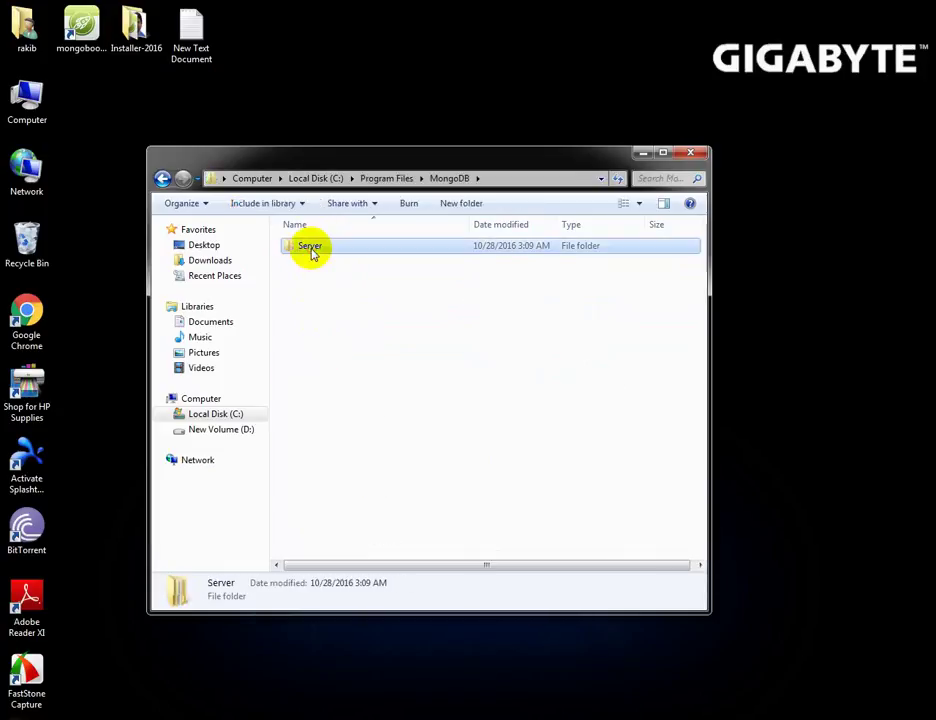
{"action": "double_click", "coordinate": [311, 254]}
{"action": "double_click", "coordinate": [305, 248]}
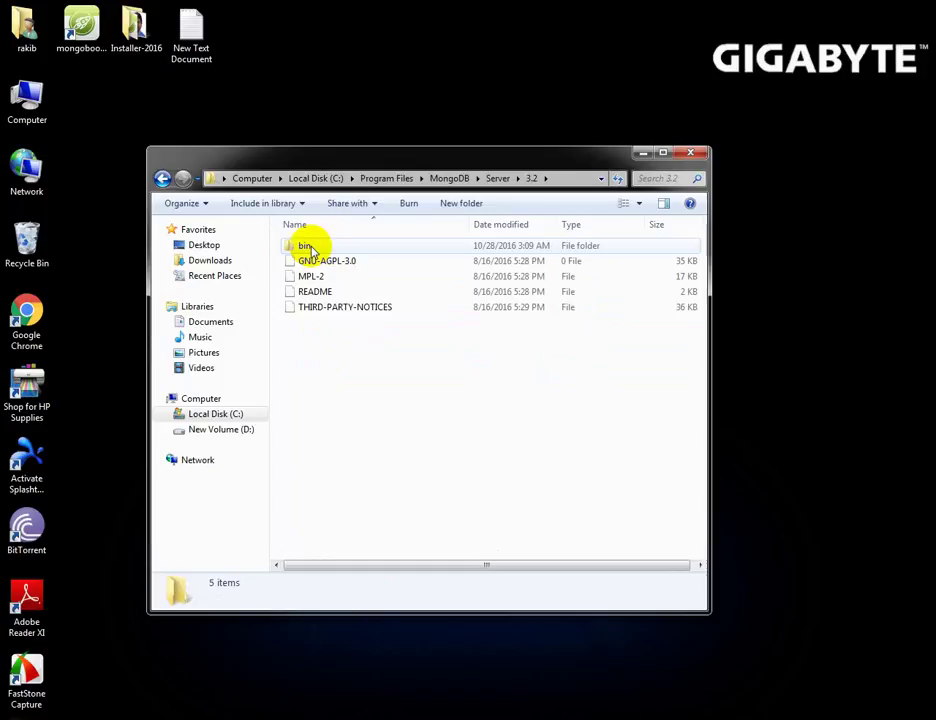
{"action": "double_click", "coordinate": [307, 247]}
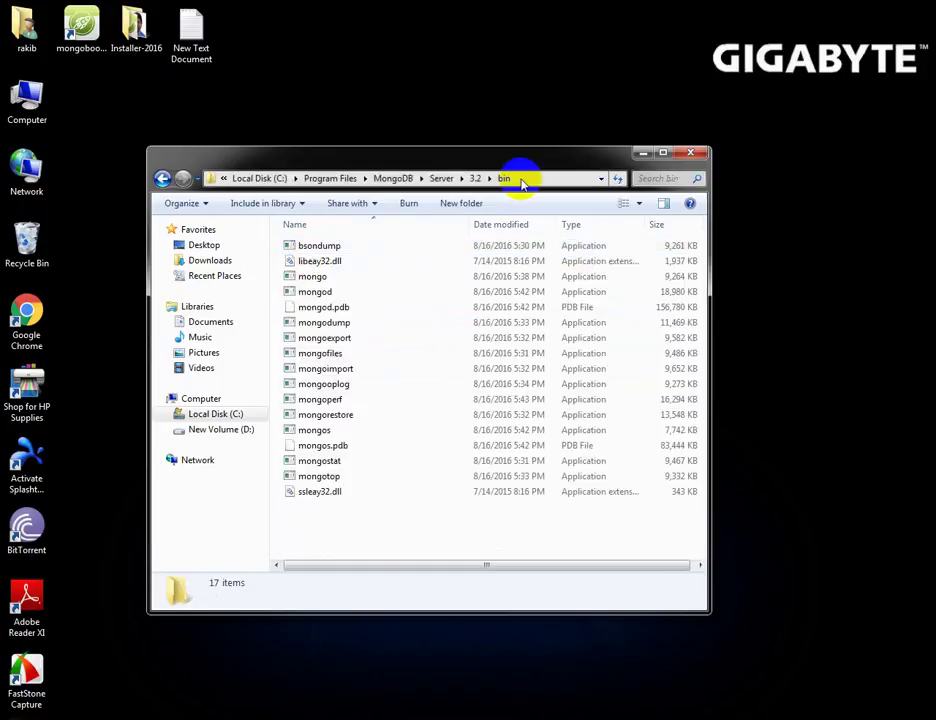
{"action": "left_click", "coordinate": [523, 180]}
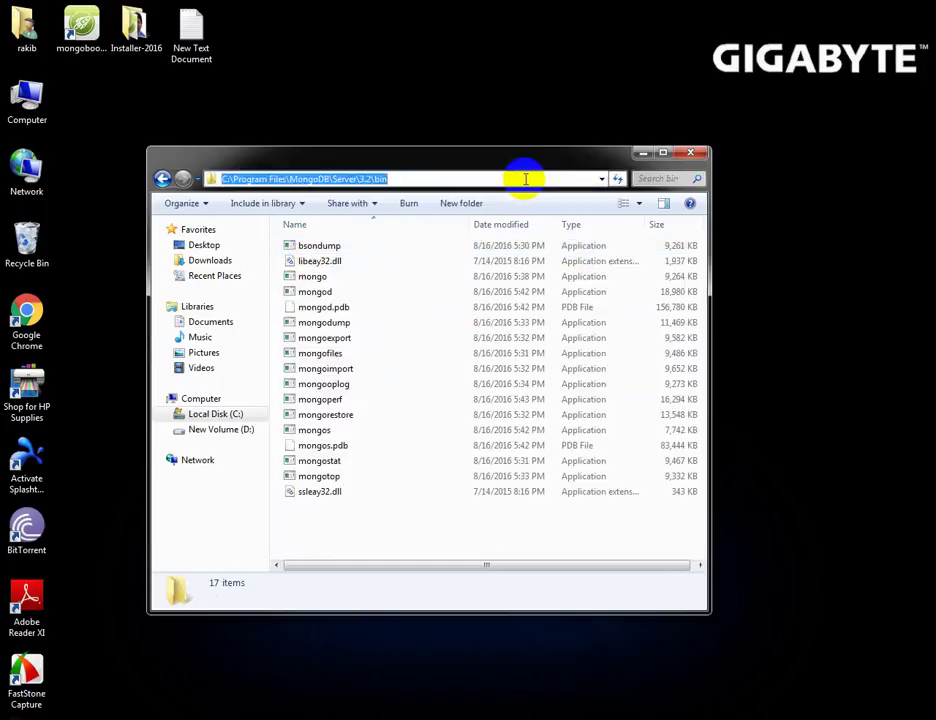
{"action": "left_click", "coordinate": [642, 155]}
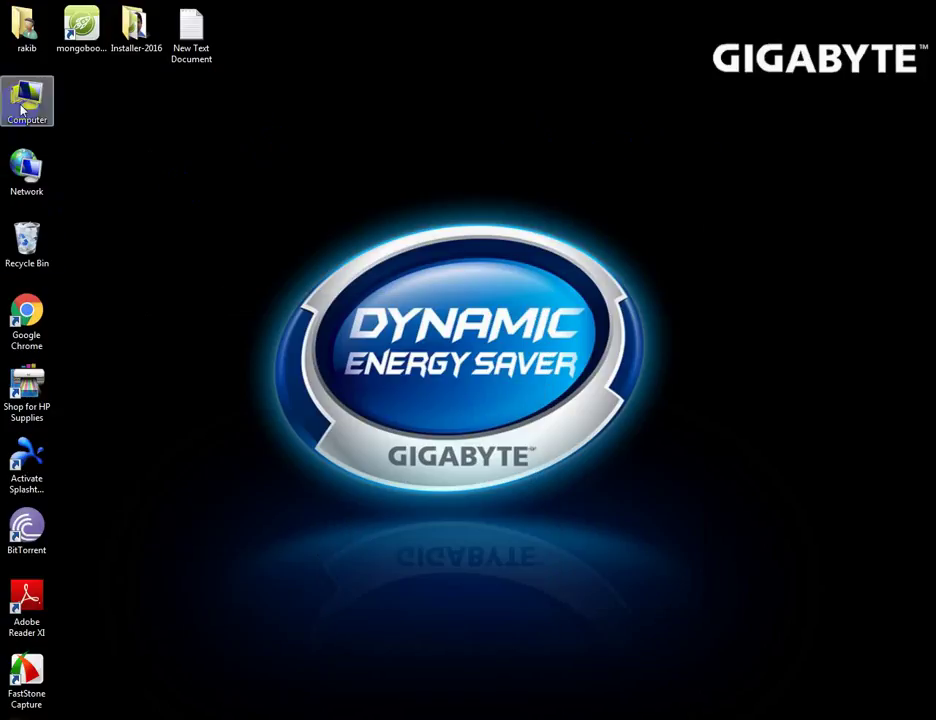
Open the Environment Variables dialog from the computer's advanced system settings
{"action": "right_click", "coordinate": [22, 110]}
{"action": "left_click", "coordinate": [71, 245]}
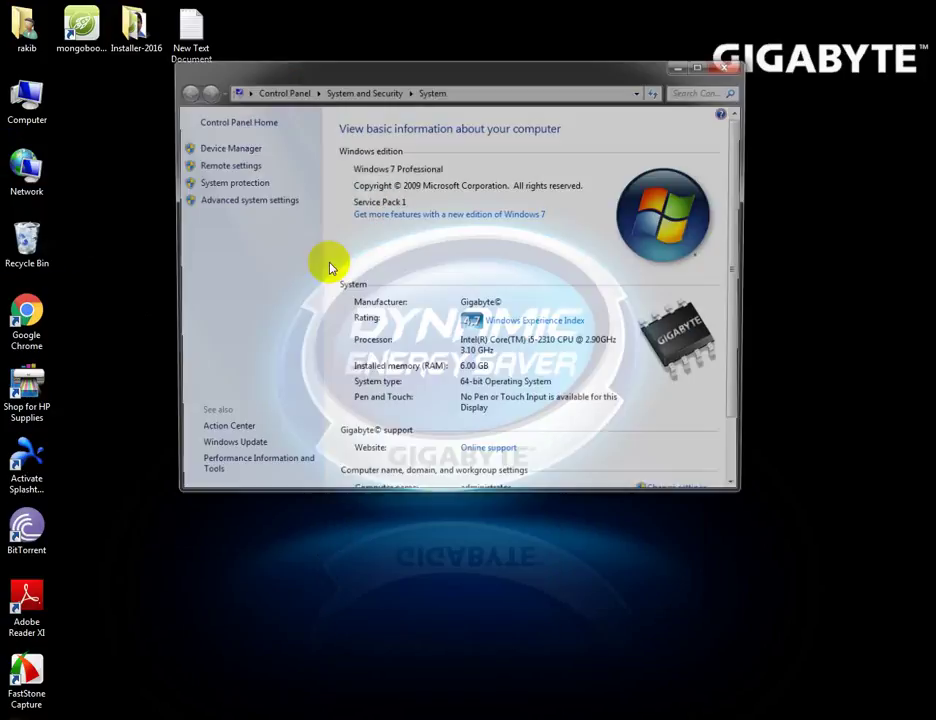
{"action": "left_click", "coordinate": [217, 201]}
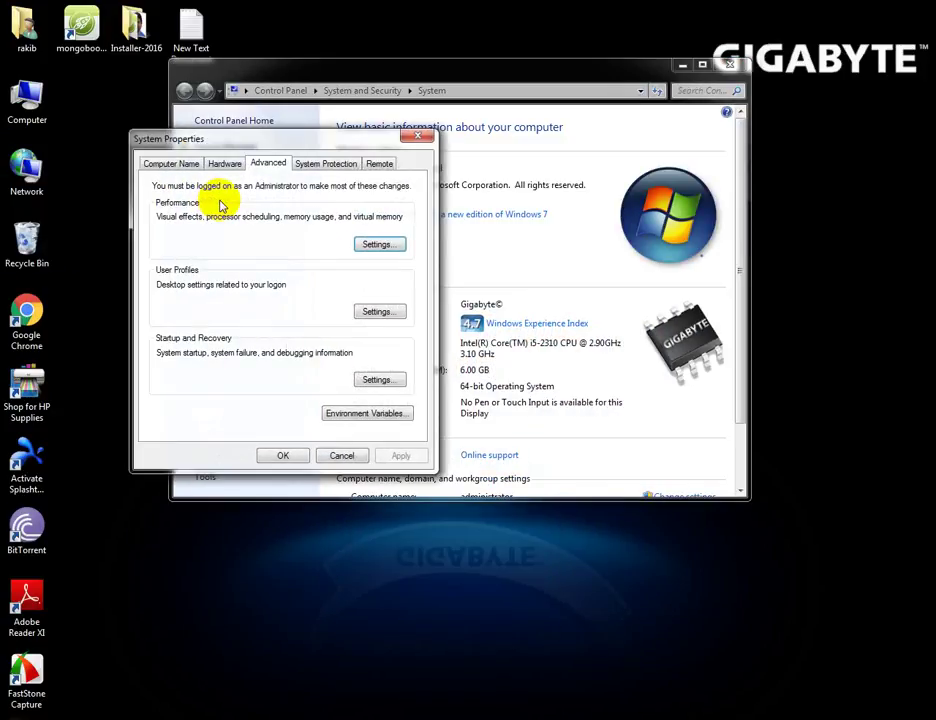
{"action": "left_click", "coordinate": [378, 420]}
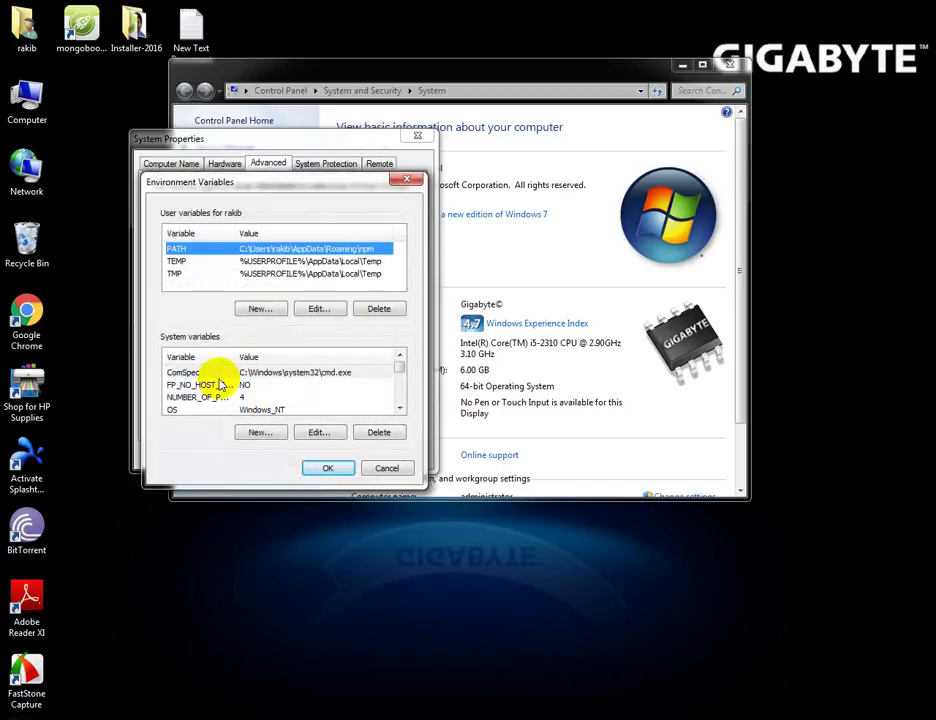
Append C:\Program Files\MongoDB\Server\3.2\bin to the Path system variable, save it and close the system settings
{"action": "left_click", "coordinate": [399, 408]}
{"action": "left_click", "coordinate": [399, 408]}
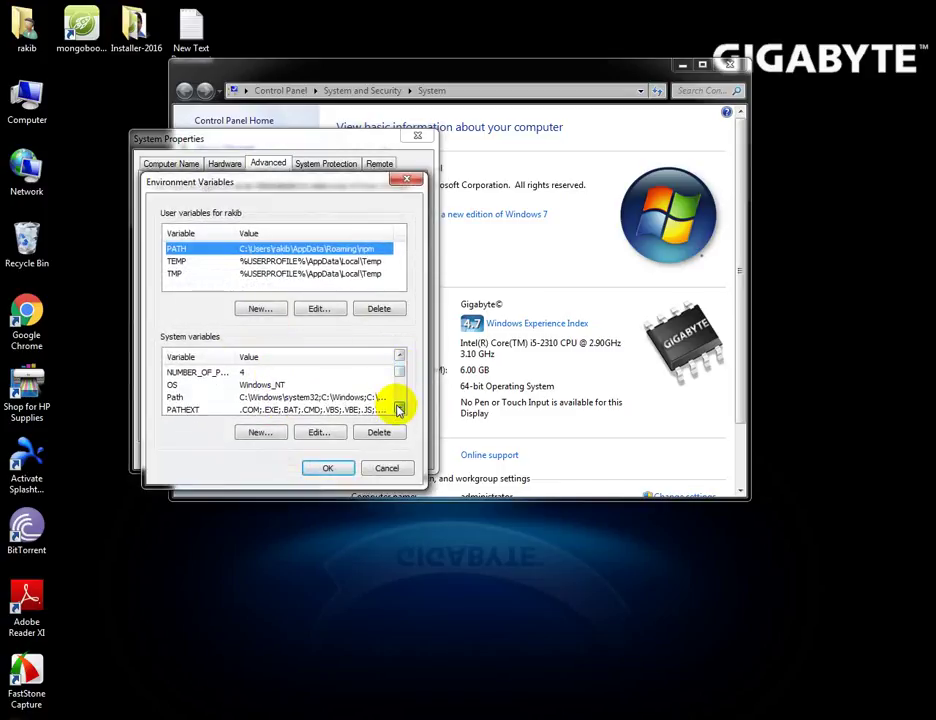
{"action": "left_click", "coordinate": [184, 397]}
{"action": "left_click", "coordinate": [319, 431]}
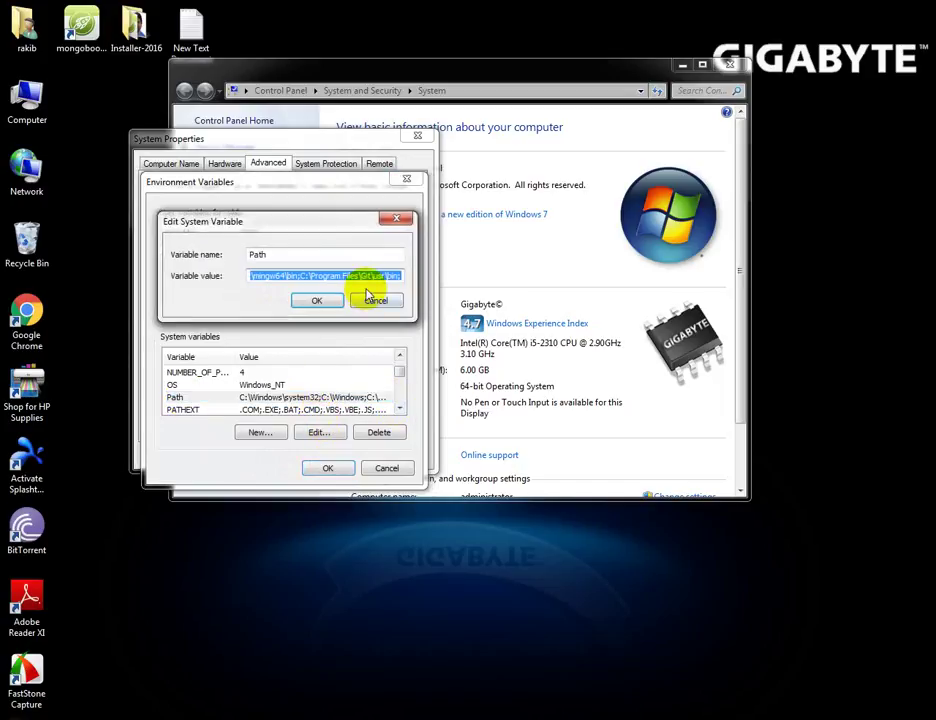
{"action": "left_click", "coordinate": [370, 279]}
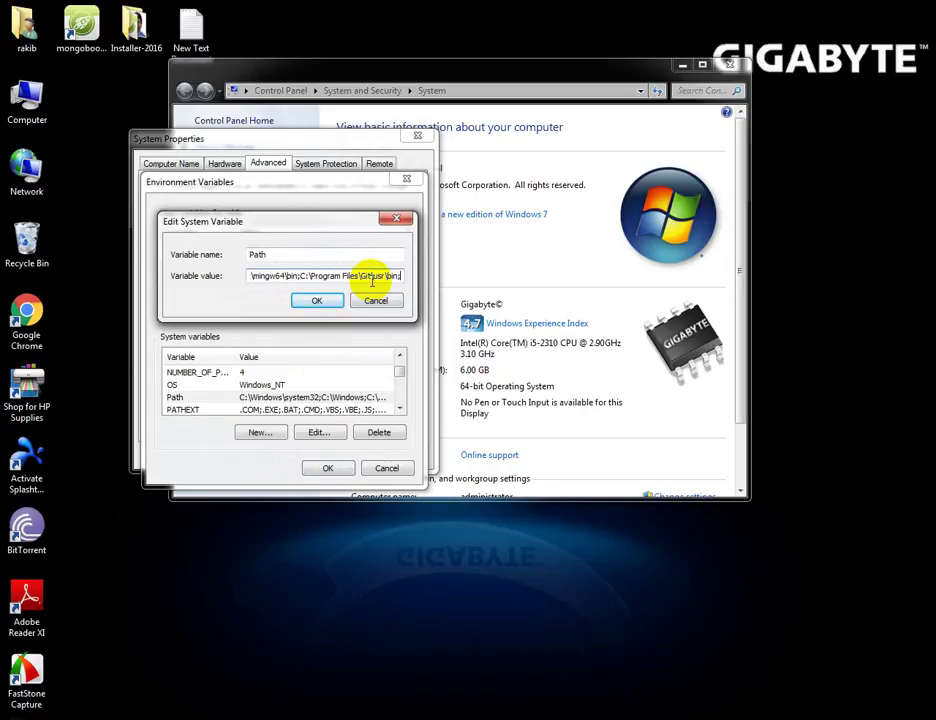
{"action": "key", "text": "ctrl+v"}
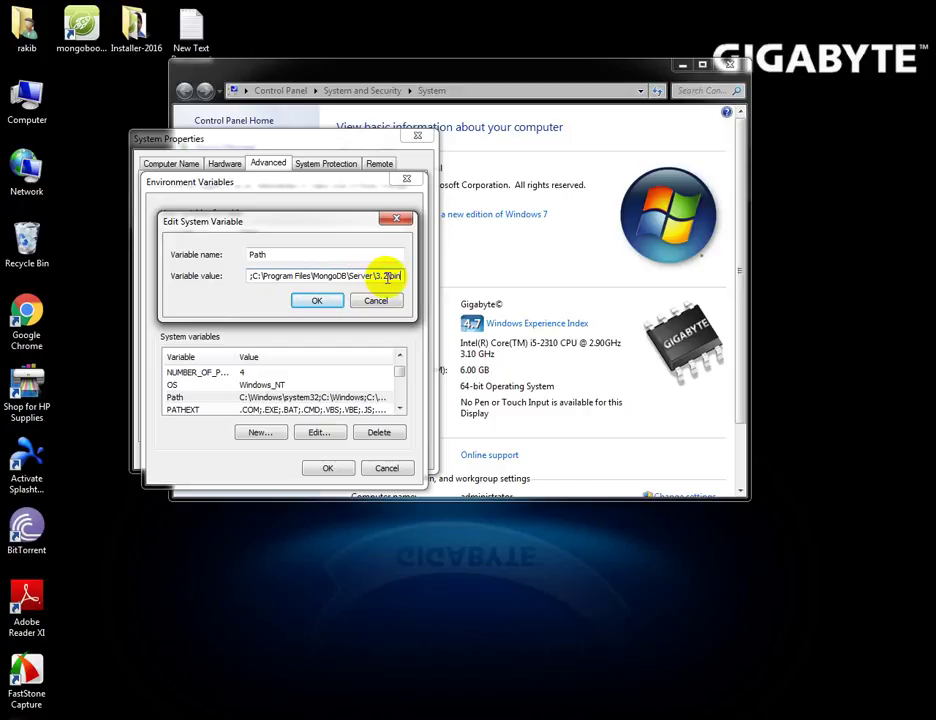
{"action": "left_click", "coordinate": [316, 302]}
{"action": "left_click", "coordinate": [328, 468]}
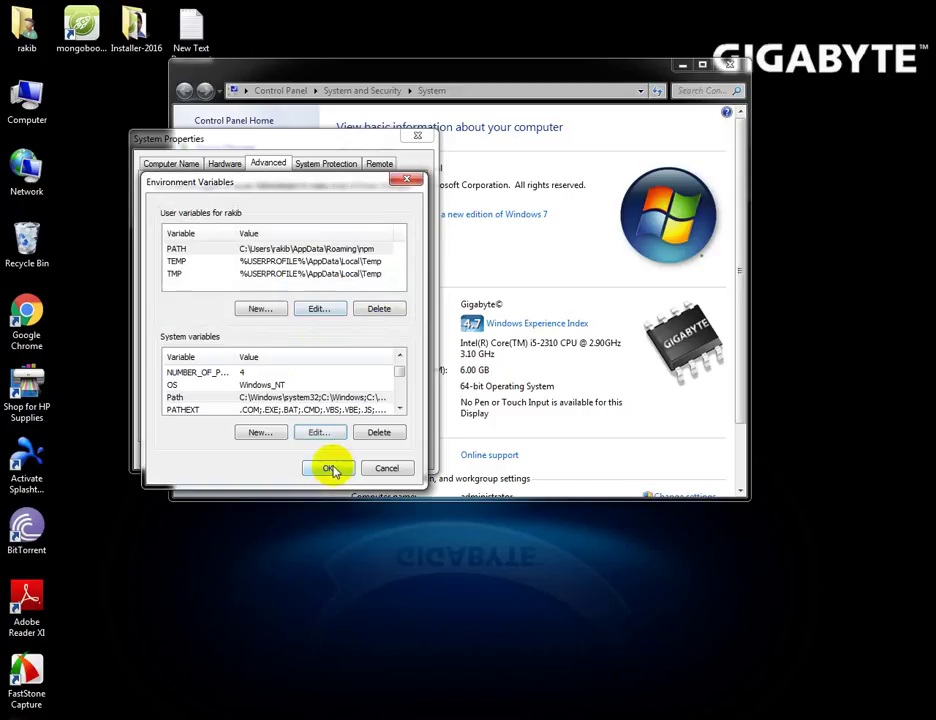
{"action": "left_click", "coordinate": [283, 455]}
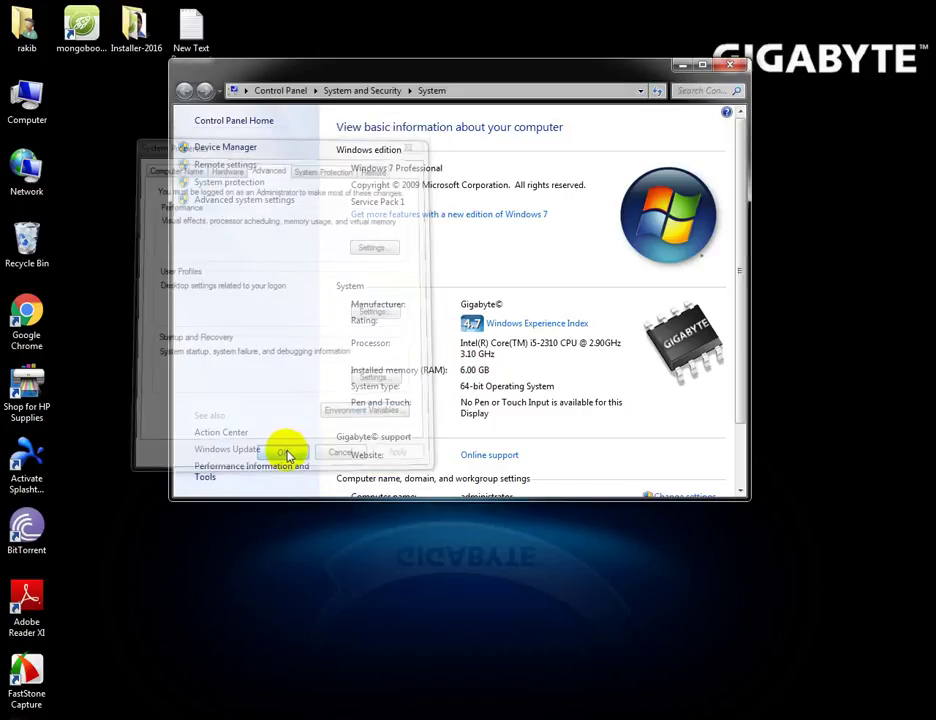
{"action": "left_click", "coordinate": [731, 70]}
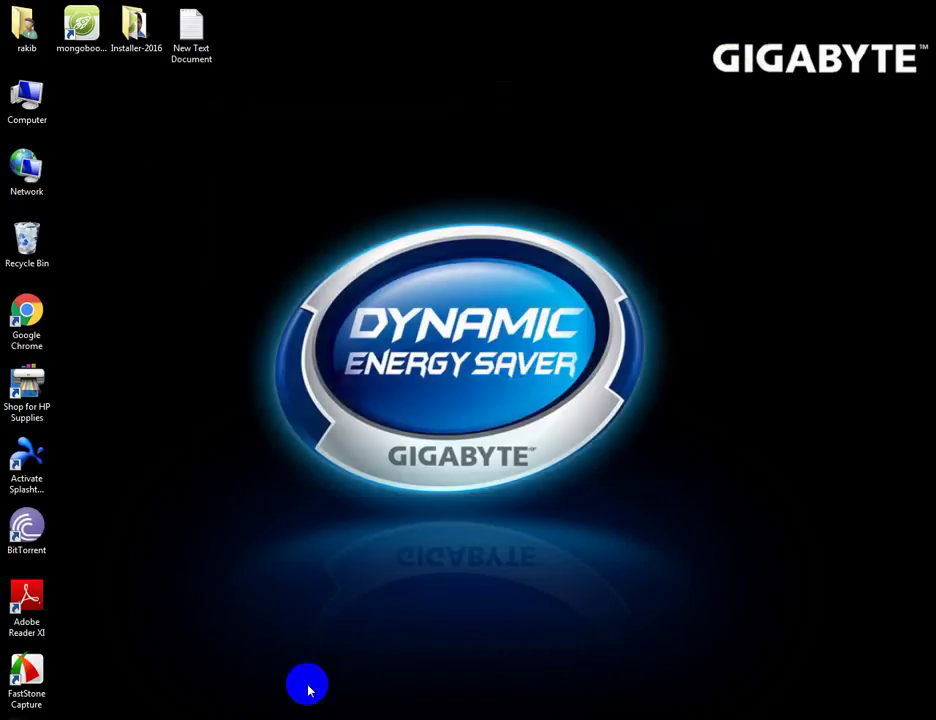
Close the already open Command Prompt window and leave the Git Bash terminal minimized
{"action": "left_click", "coordinate": [292, 712]}
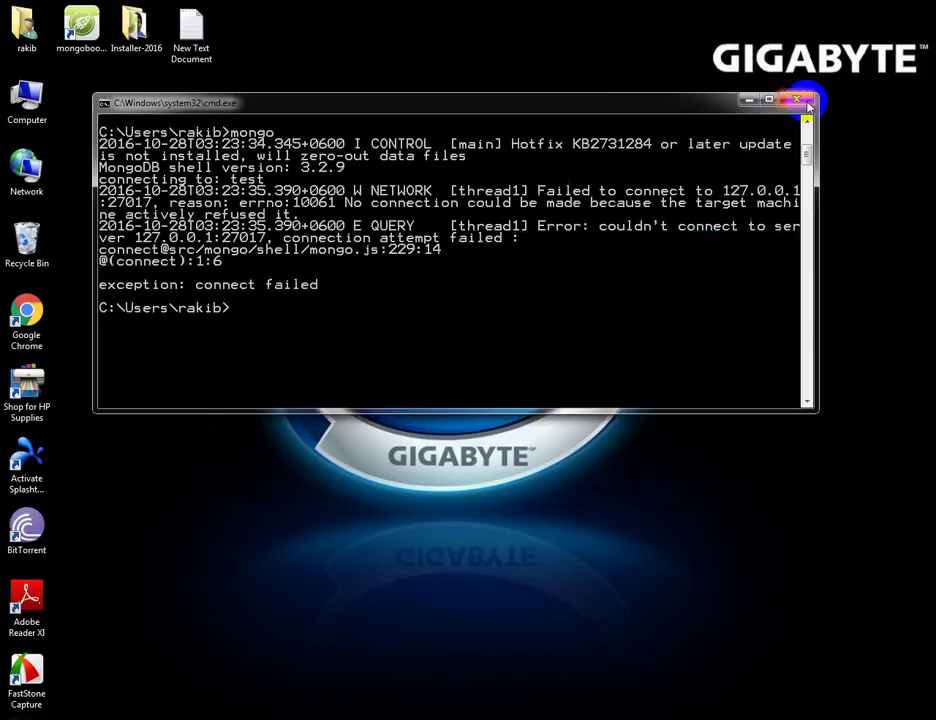
{"action": "left_click", "coordinate": [808, 94]}
{"action": "left_click", "coordinate": [240, 716]}
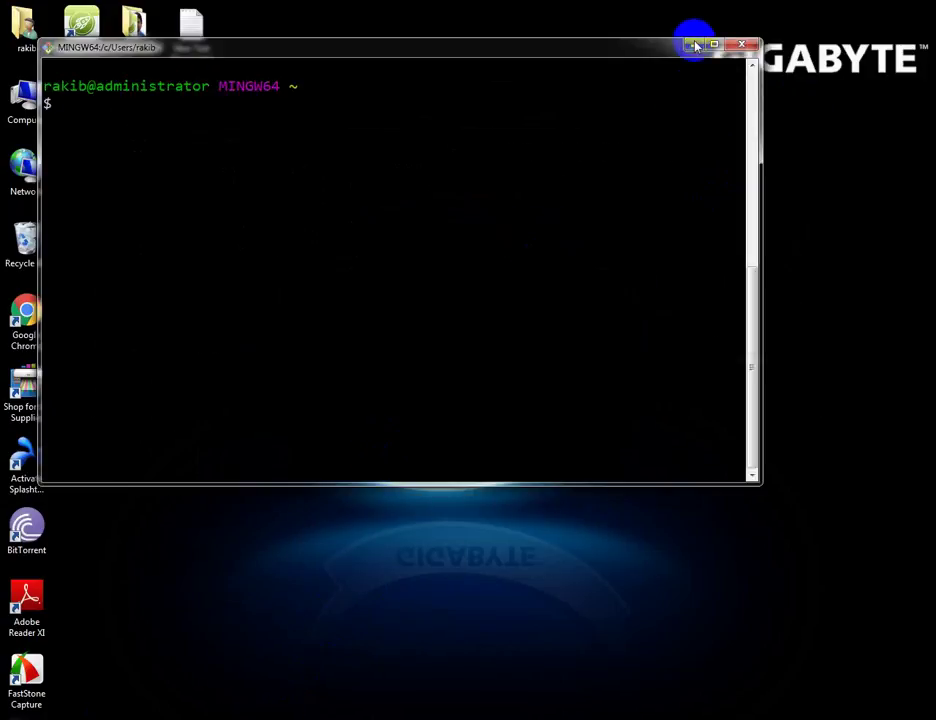
{"action": "left_click", "coordinate": [692, 50]}
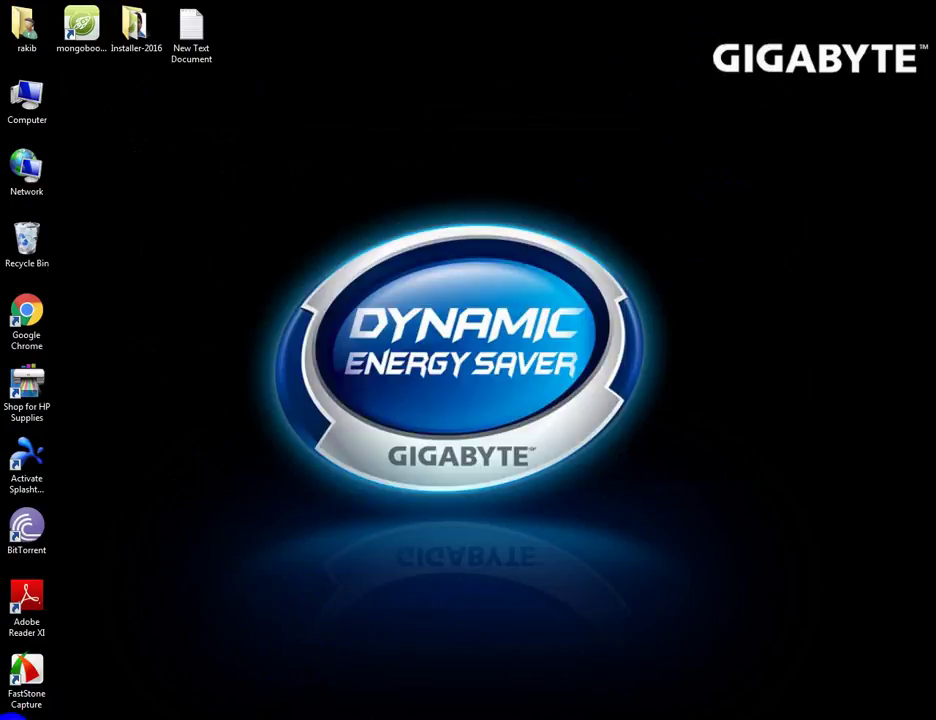
Open a new Command Prompt and start the MongoDB server with the mongod command
{"action": "left_click", "coordinate": [22, 715]}
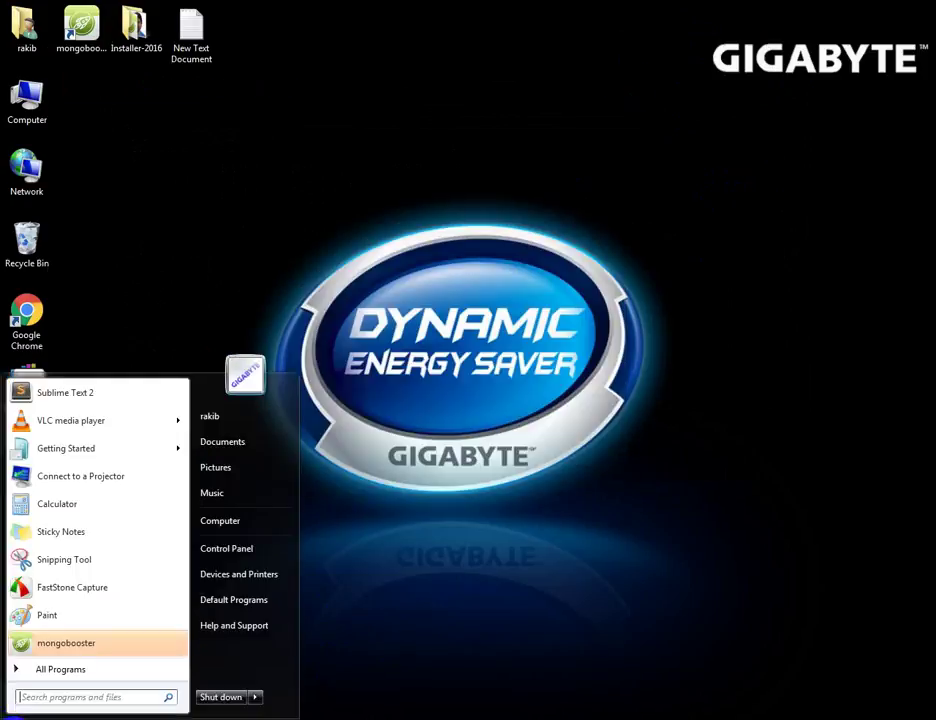
{"action": "left_click", "coordinate": [54, 699]}
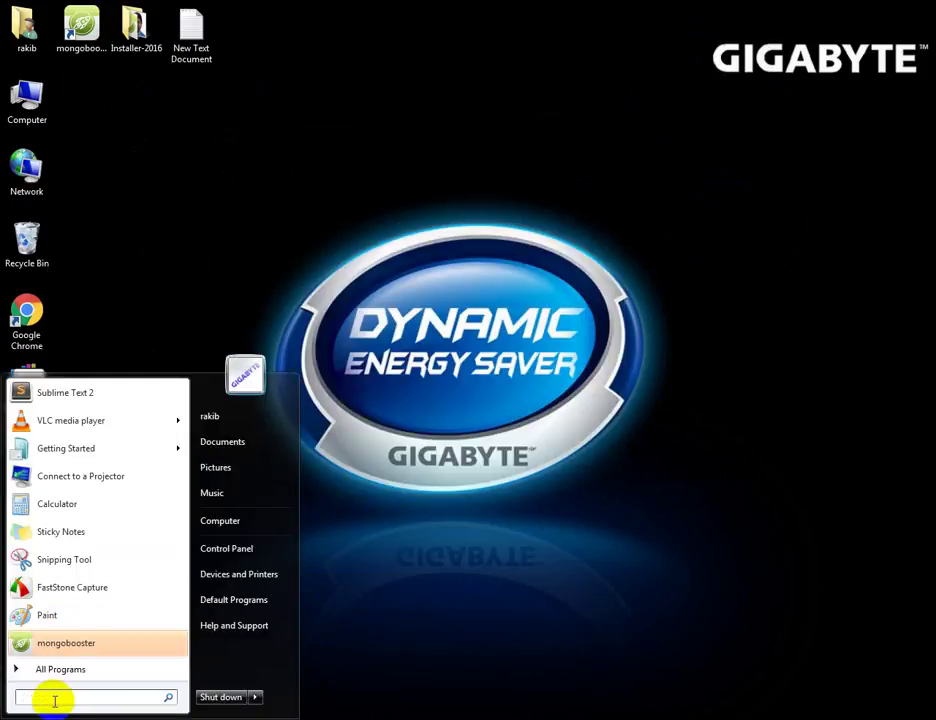
{"action": "type", "text": "cmd"}
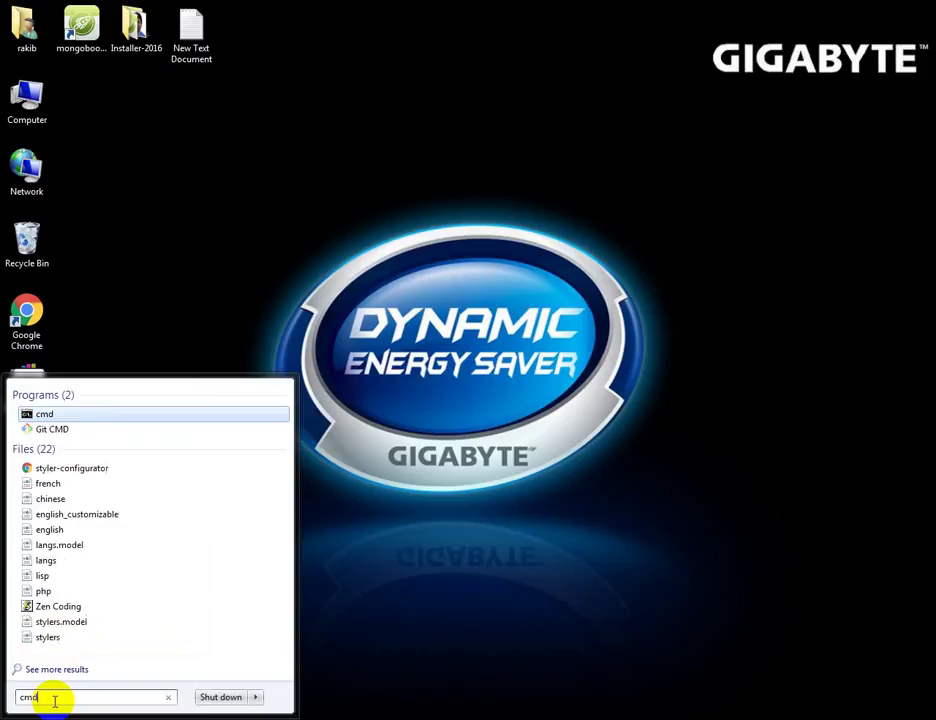
{"action": "key", "text": "Return"}
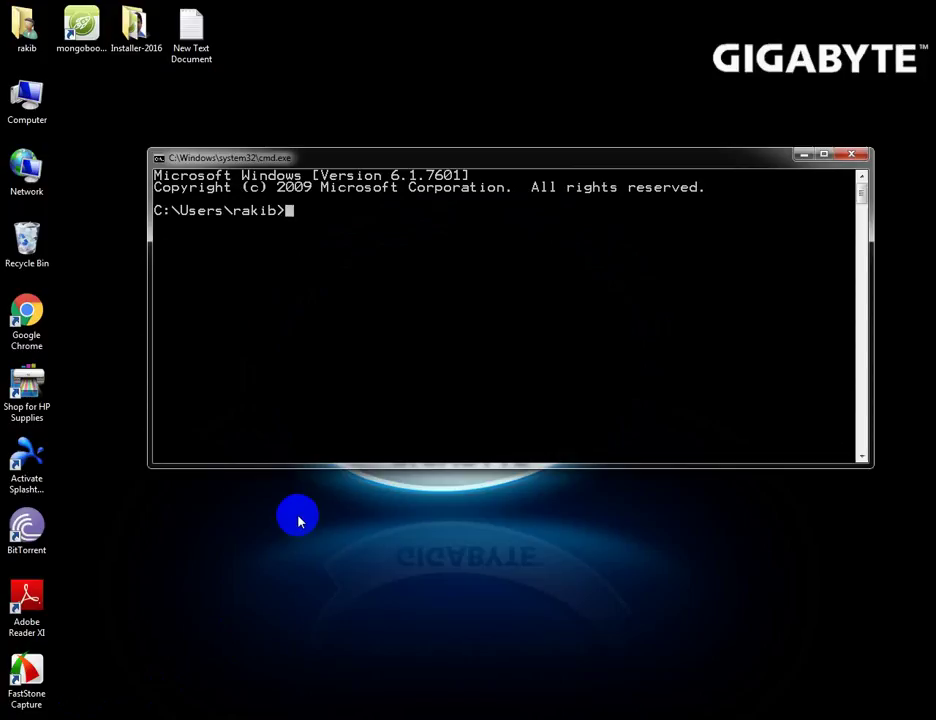
{"action": "type", "text": "mongod"}
{"action": "key", "text": "Return"}
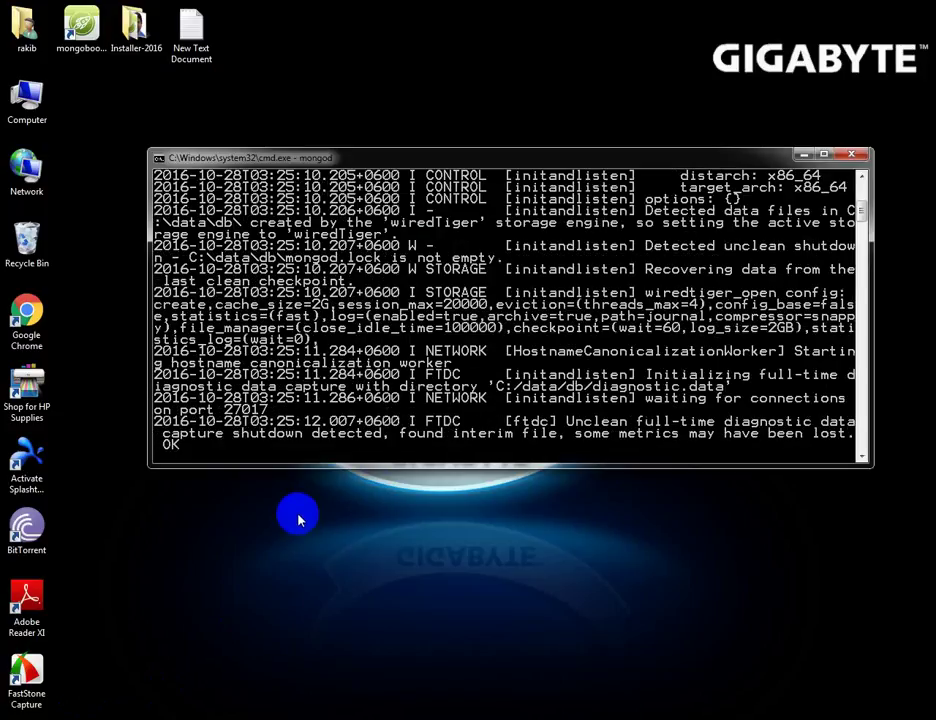
{"action": "double_click", "coordinate": [238, 410]}
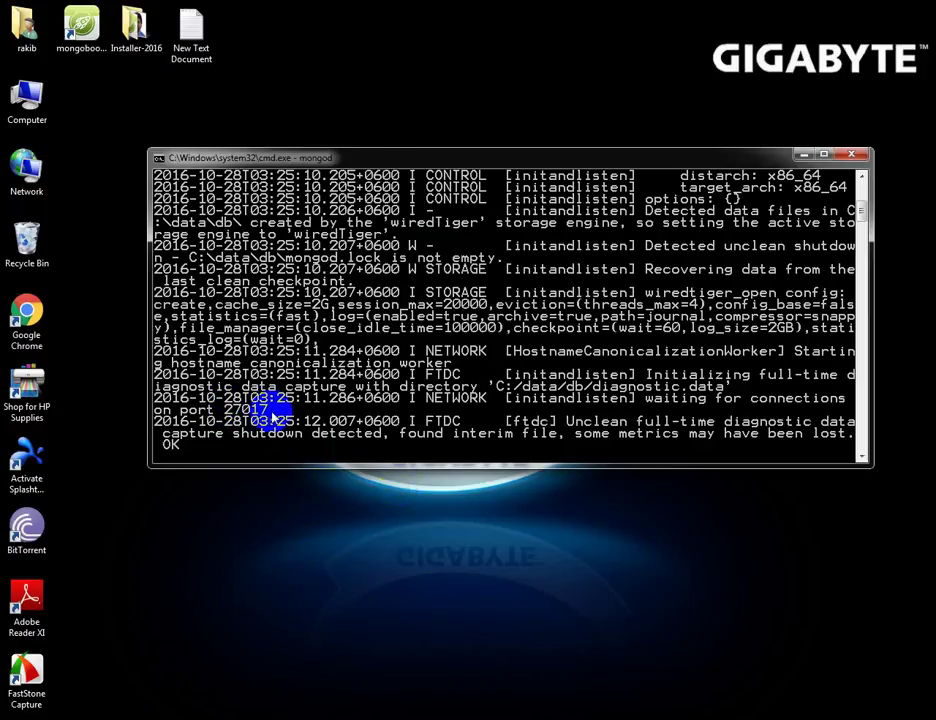
{"action": "right_click", "coordinate": [271, 422]}
Switch to the Git Bash terminal, minimize the Command Prompt running the server, and launch the MongoDB shell with the mongo command
{"action": "left_click", "coordinate": [245, 716]}
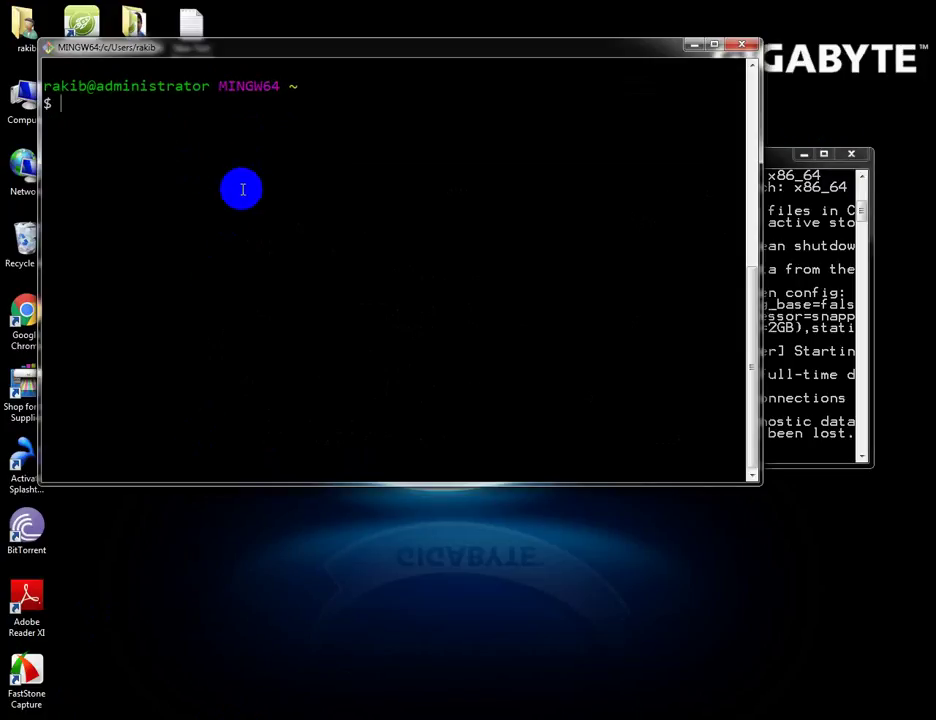
{"action": "type", "text": "mo"}
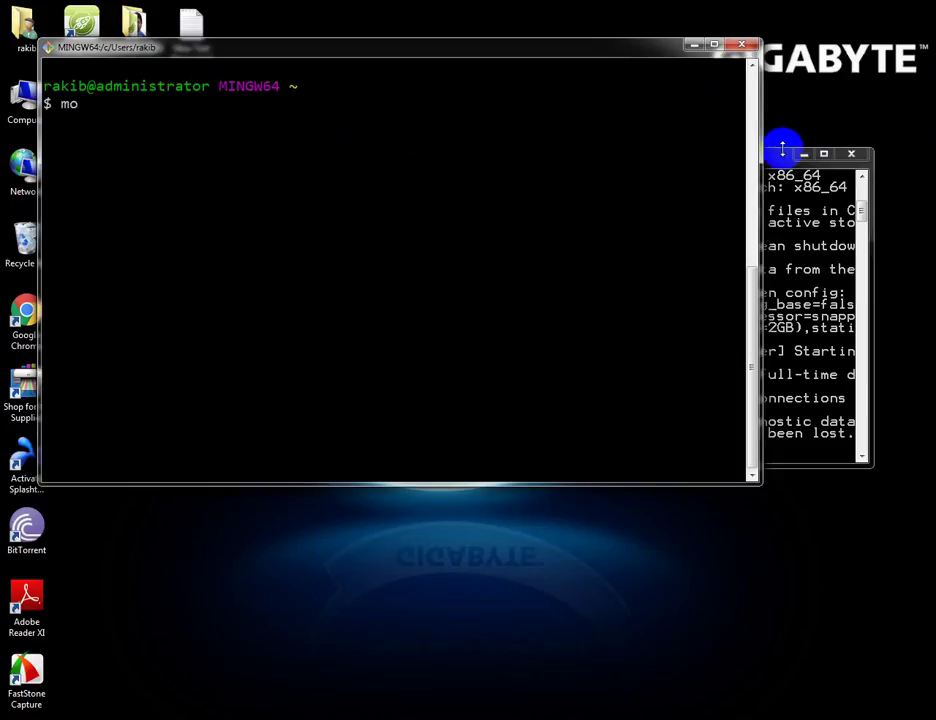
{"action": "left_click_drag", "start_coordinate": [782, 158], "coordinate": [785, 168]}
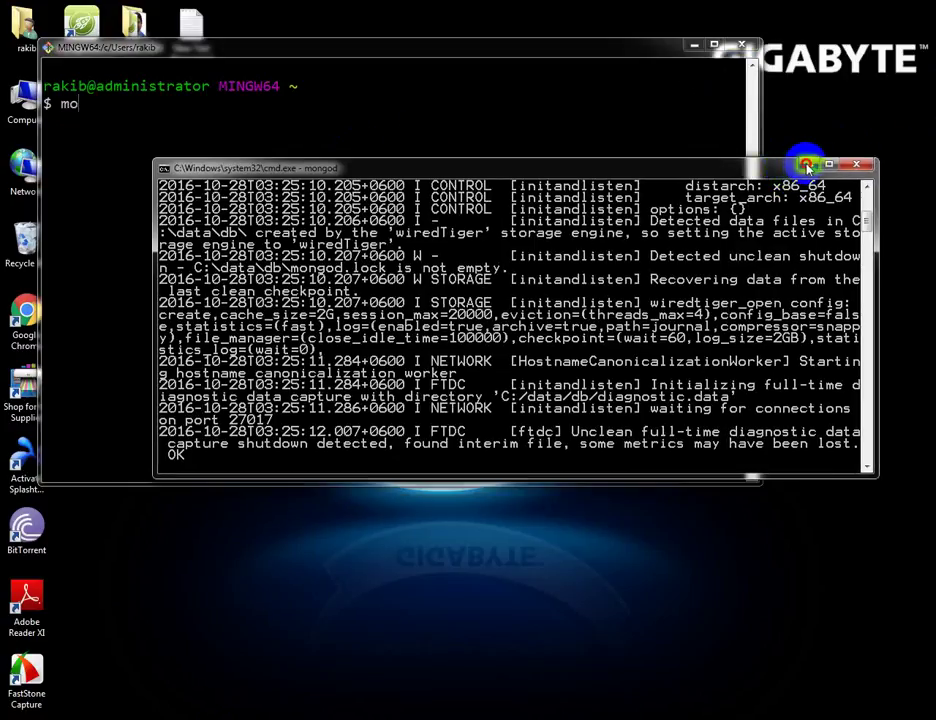
{"action": "left_click", "coordinate": [806, 163]}
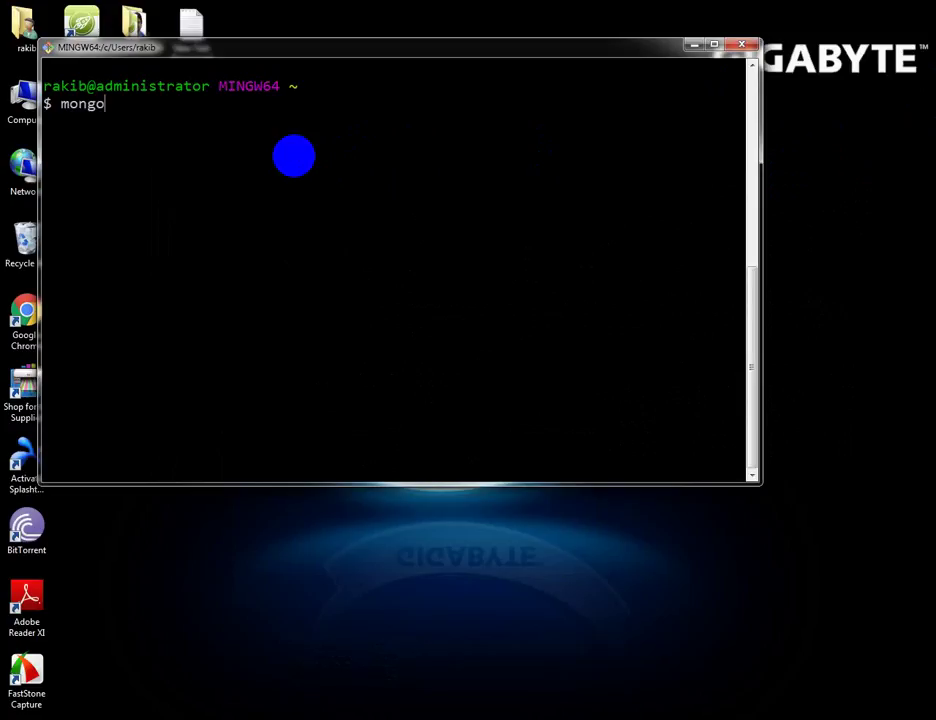
{"action": "key", "text": "Return"}
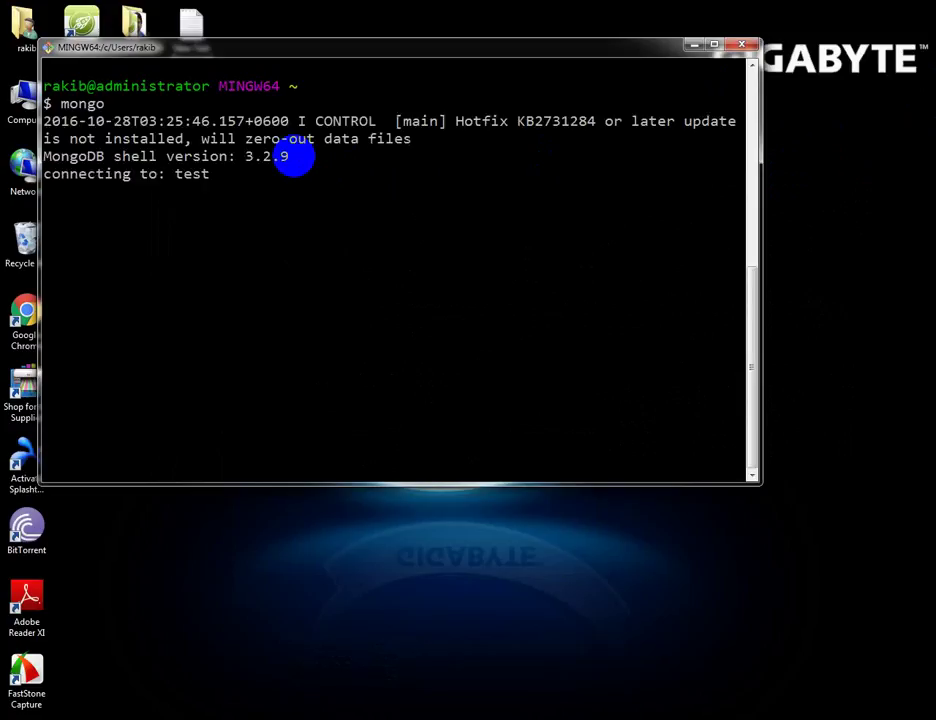